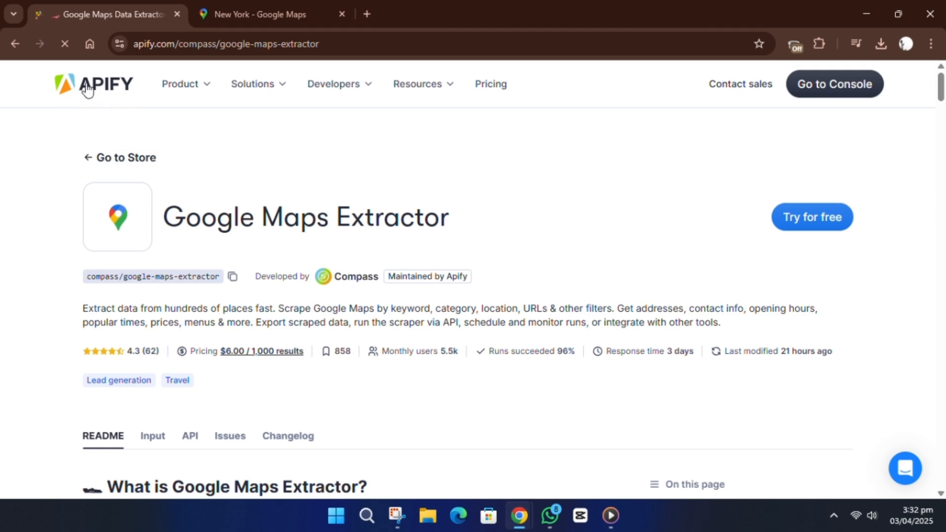
- Open the free trial of the Google Maps Extractor actor in the Apify console
{"action": "left_click", "coordinate": [827, 228]}
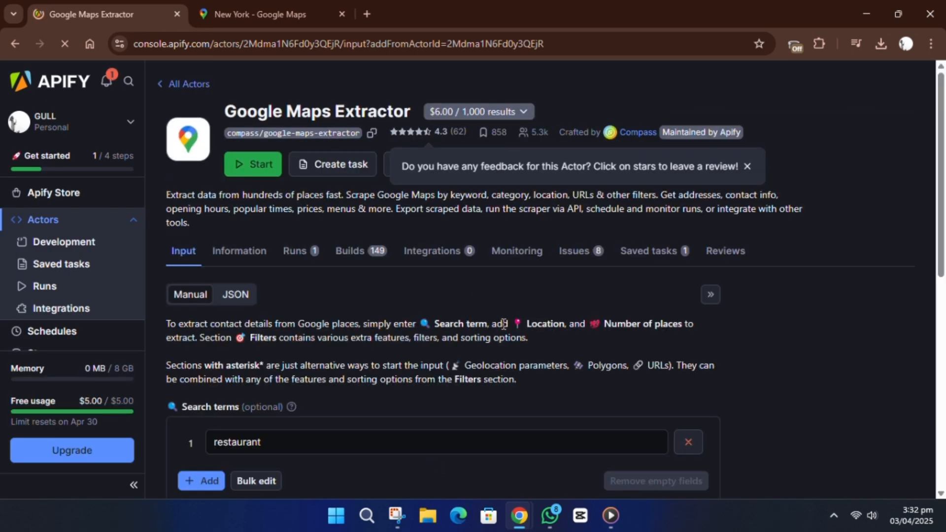
{"action": "scroll", "coordinate": [253, 273], "scroll_direction": "down", "scroll_amount": 1}
{"action": "scroll", "coordinate": [255, 274], "scroll_direction": "up", "scroll_amount": 1}
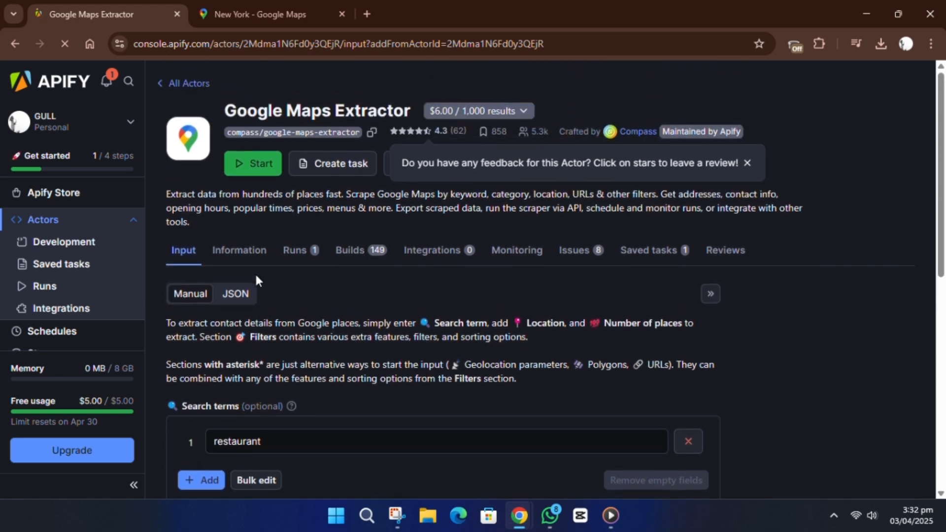
{"action": "left_click_drag", "start_coordinate": [224, 111], "coordinate": [407, 113]}
{"action": "left_click", "coordinate": [798, 153]}
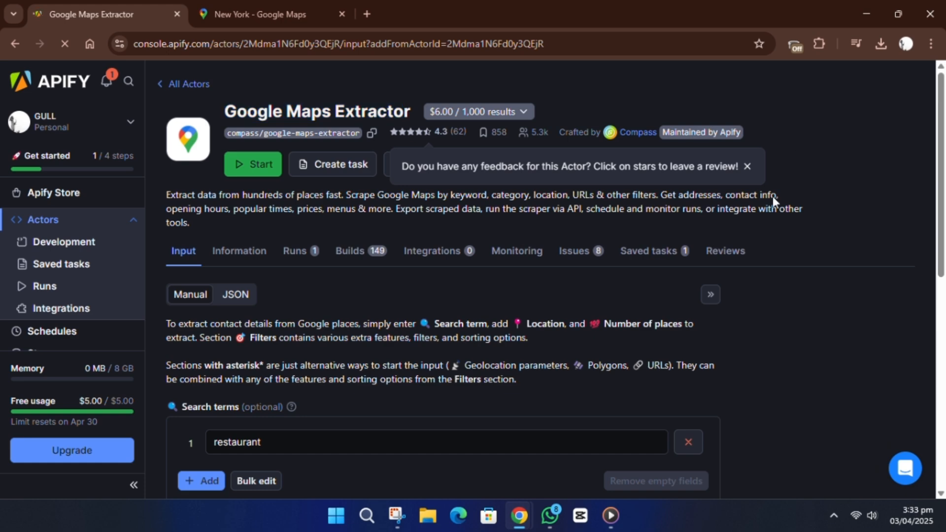
- View the actor's input as JSON, return to the manual form and look through its fields and sections
{"action": "left_click", "coordinate": [234, 296]}
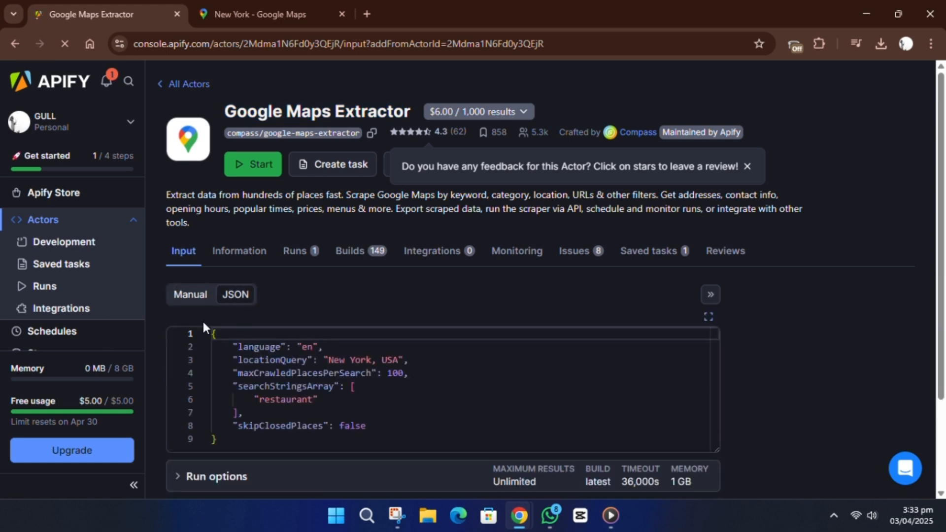
{"action": "left_click", "coordinate": [201, 299]}
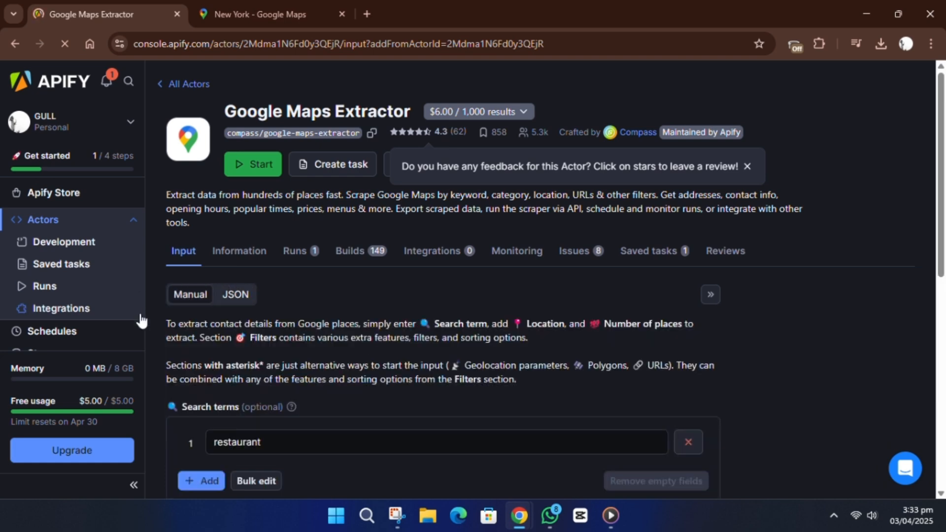
{"action": "scroll", "coordinate": [384, 354], "scroll_direction": "down", "scroll_amount": 4}
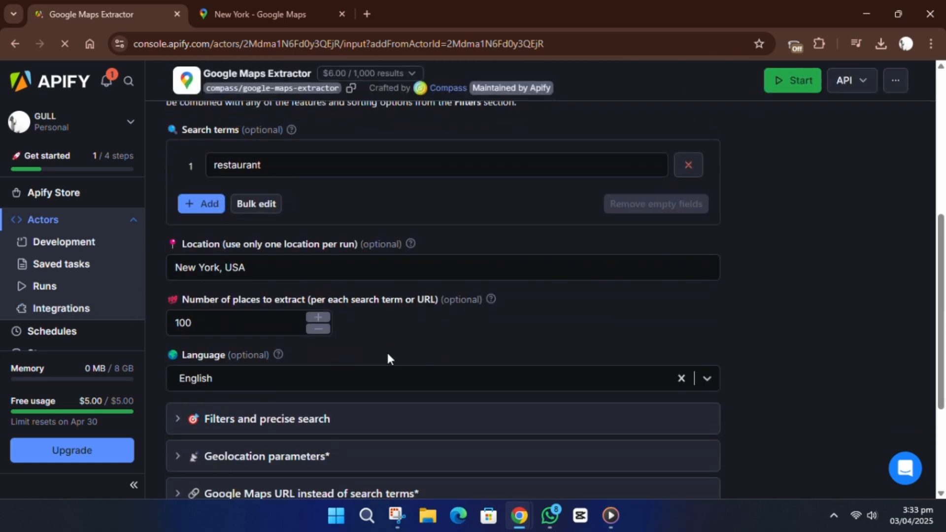
{"action": "scroll", "coordinate": [321, 327], "scroll_direction": "up", "scroll_amount": 2}
{"action": "scroll", "coordinate": [295, 315], "scroll_direction": "down", "scroll_amount": 5}
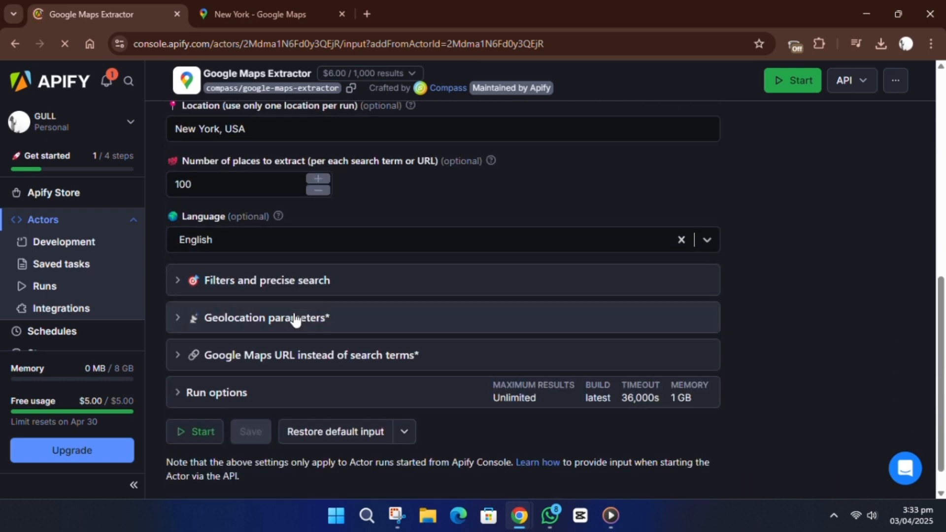
{"action": "scroll", "coordinate": [295, 319], "scroll_direction": "up", "scroll_amount": 3}
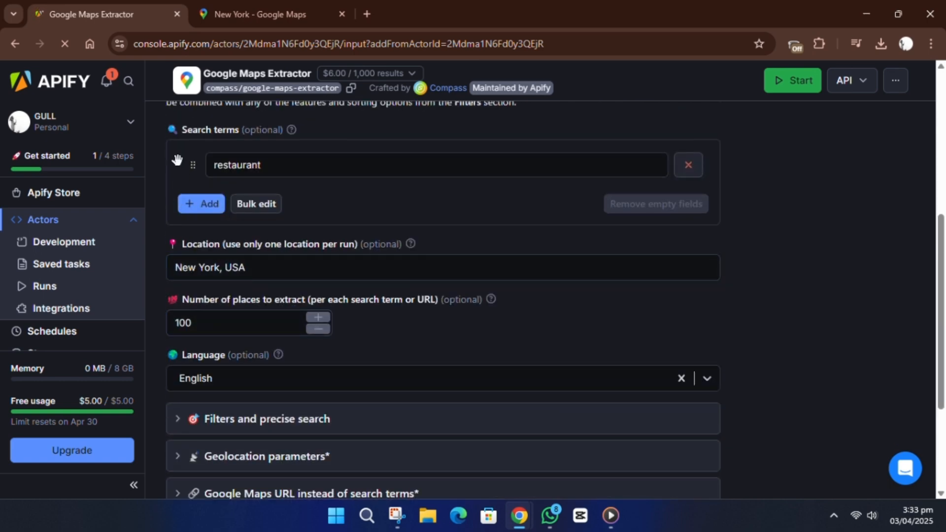
- Examine the search term and location fields, check the New York area in Google Maps and return to the actor's input
{"action": "left_click_drag", "start_coordinate": [183, 130], "coordinate": [250, 130]}
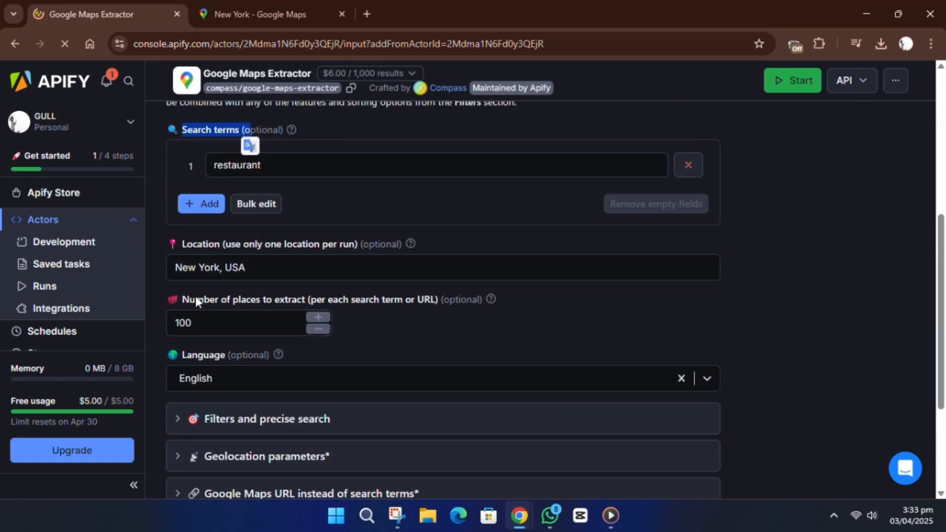
{"action": "scroll", "coordinate": [205, 249], "scroll_direction": "up", "scroll_amount": 3}
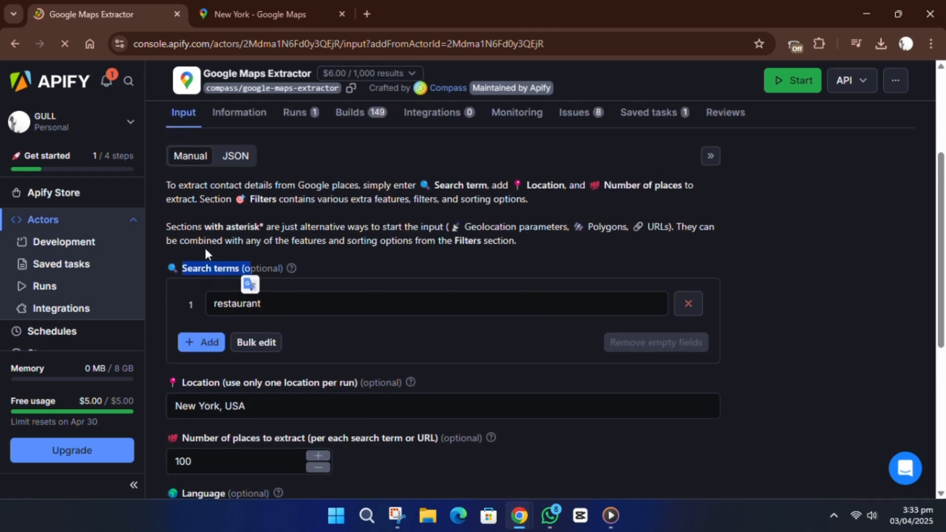
{"action": "left_click", "coordinate": [319, 268]}
{"action": "left_click", "coordinate": [285, 302]}
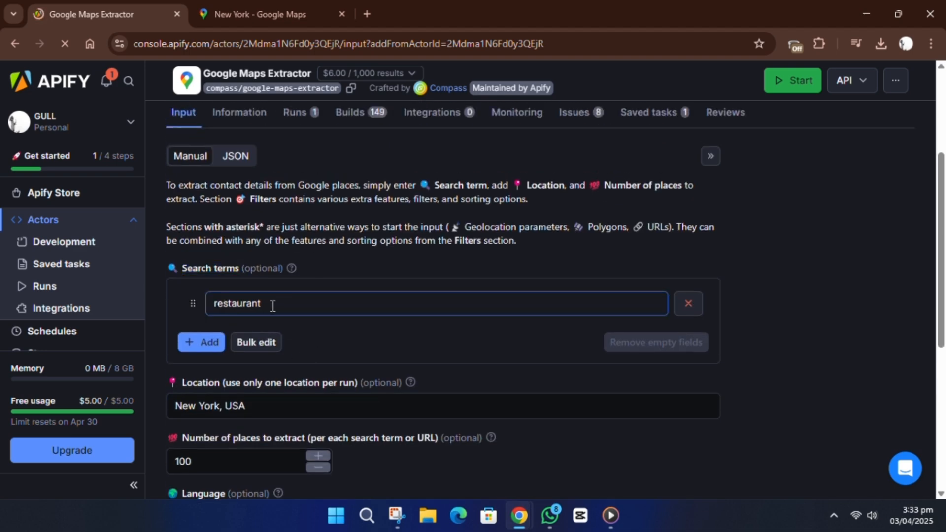
{"action": "double_click", "coordinate": [273, 306]}
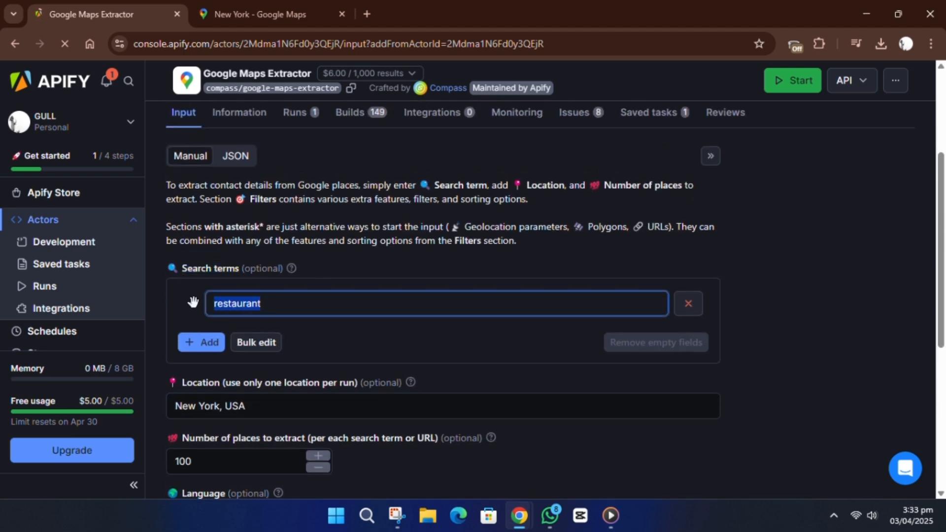
{"action": "left_click", "coordinate": [336, 326]}
{"action": "scroll", "coordinate": [325, 340], "scroll_direction": "down", "scroll_amount": 2}
{"action": "left_click", "coordinate": [211, 315]}
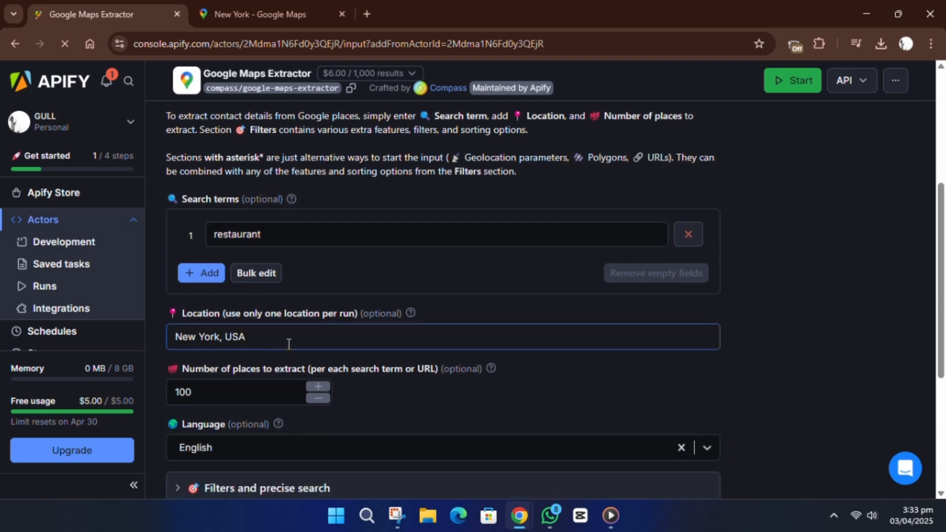
{"action": "left_click", "coordinate": [276, 11]}
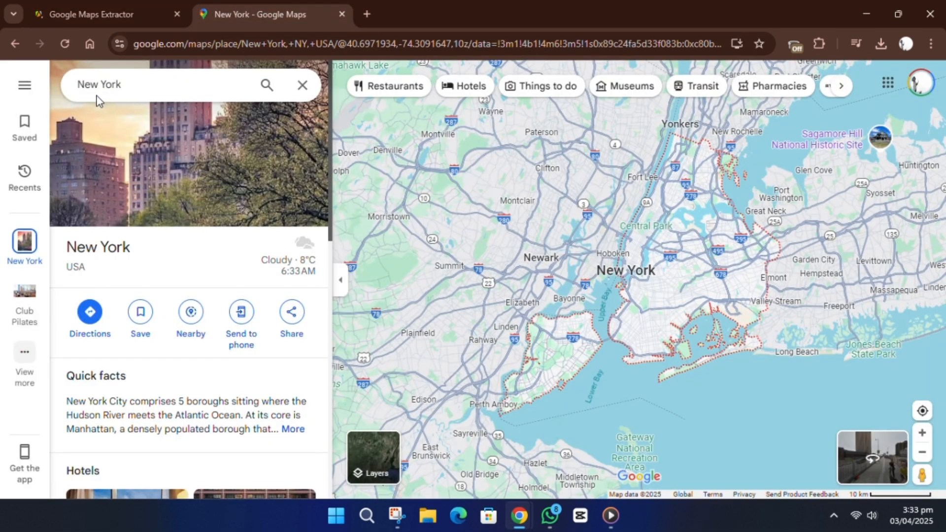
{"action": "left_click", "coordinate": [122, 7]}
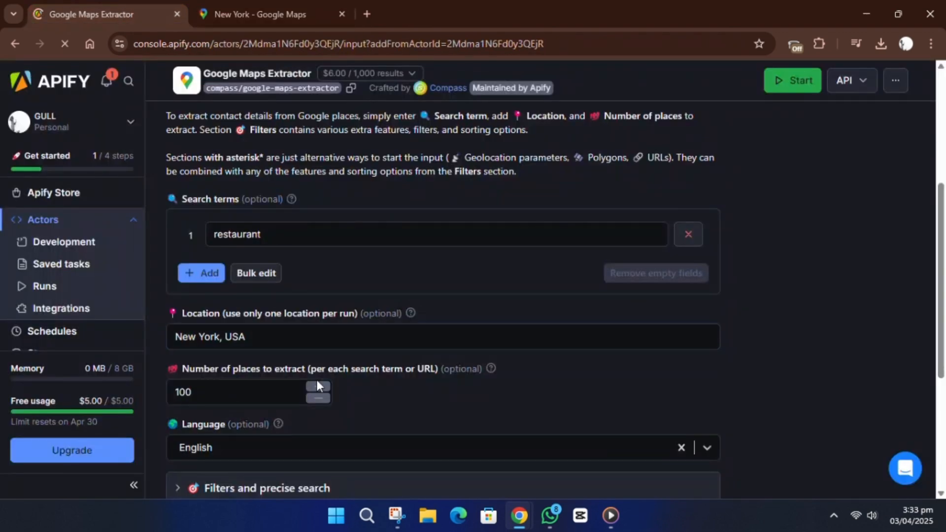
- Set the number of places to extract per search term to 1000
{"action": "scroll", "coordinate": [308, 347], "scroll_direction": "down", "scroll_amount": 1}
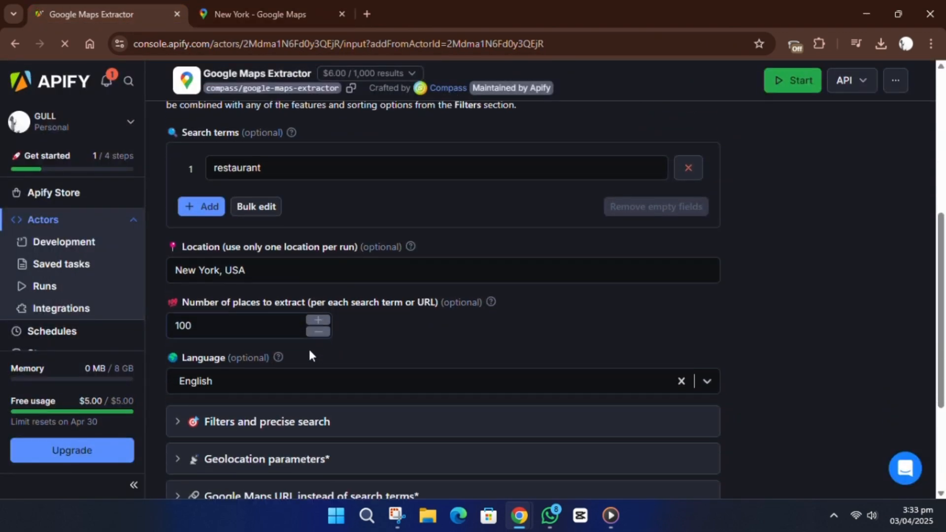
{"action": "left_click", "coordinate": [212, 323]}
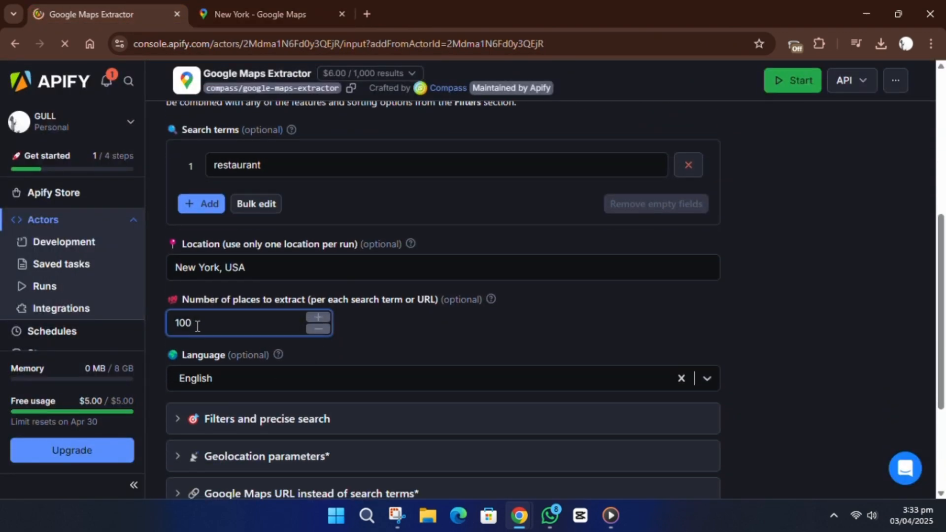
{"action": "type", "text": "0"}
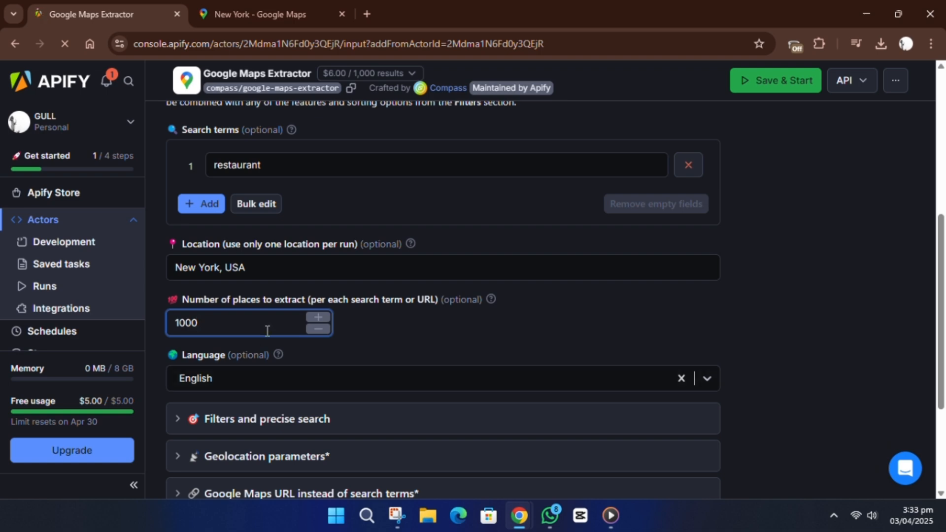
{"action": "scroll", "coordinate": [266, 330], "scroll_direction": "down", "scroll_amount": 1}
{"action": "scroll", "coordinate": [266, 331], "scroll_direction": "up", "scroll_amount": 2}
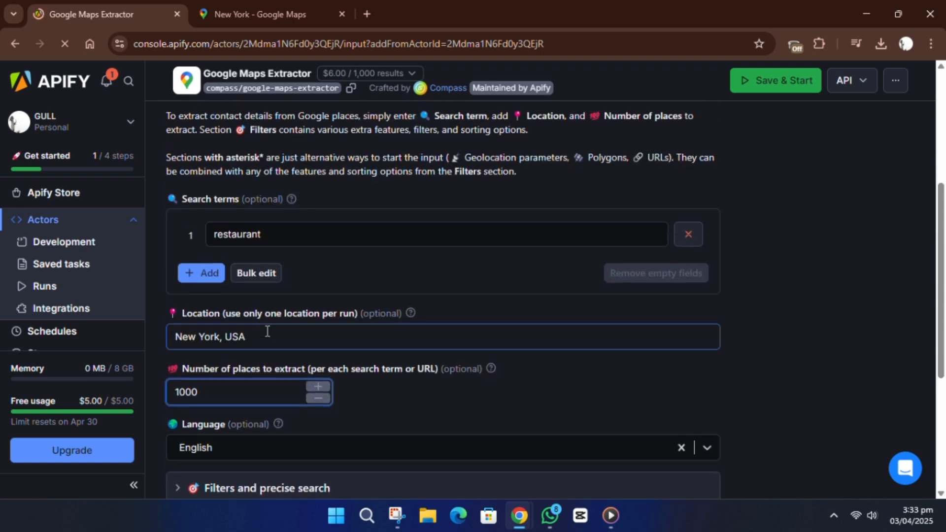
- Expand the geolocation parameters and examine the location type fields and the custom search area
{"action": "scroll", "coordinate": [321, 335], "scroll_direction": "down", "scroll_amount": 2}
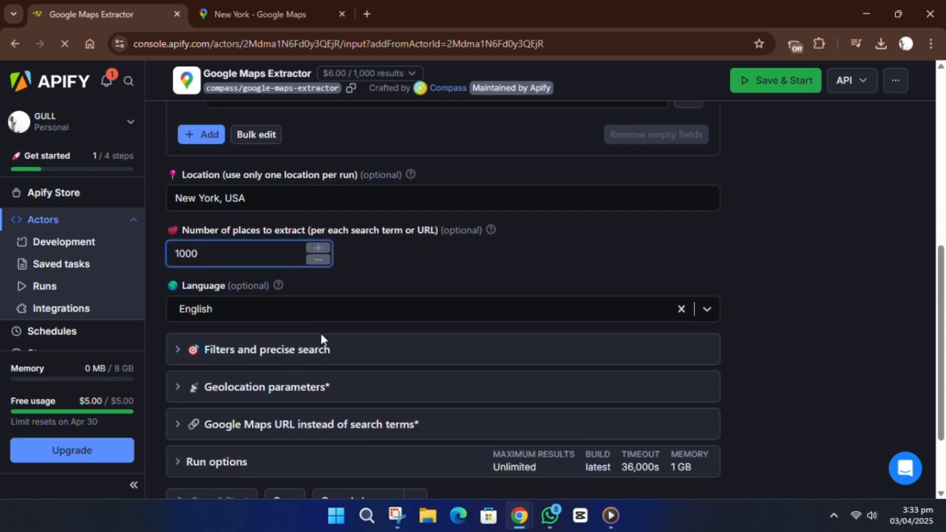
{"action": "left_click", "coordinate": [323, 386]}
{"action": "scroll", "coordinate": [324, 376], "scroll_direction": "down", "scroll_amount": 4}
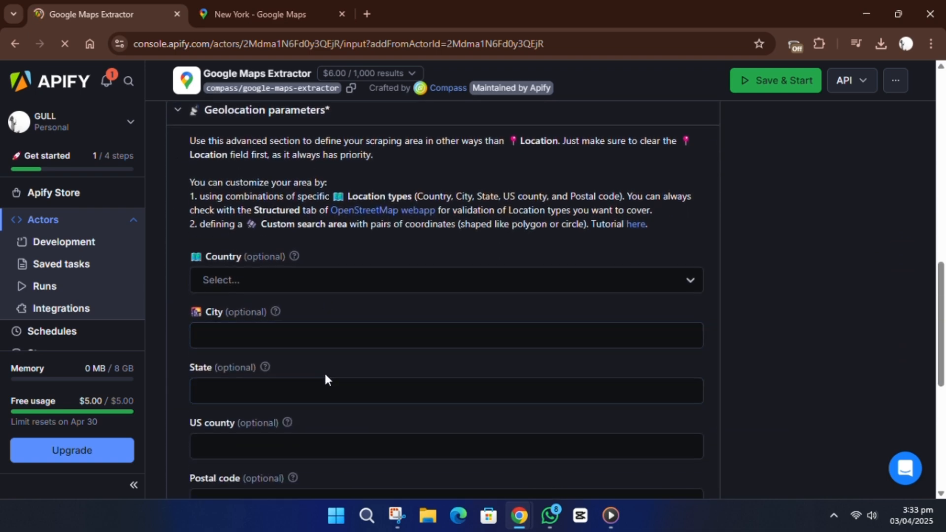
{"action": "scroll", "coordinate": [242, 296], "scroll_direction": "down", "scroll_amount": 3}
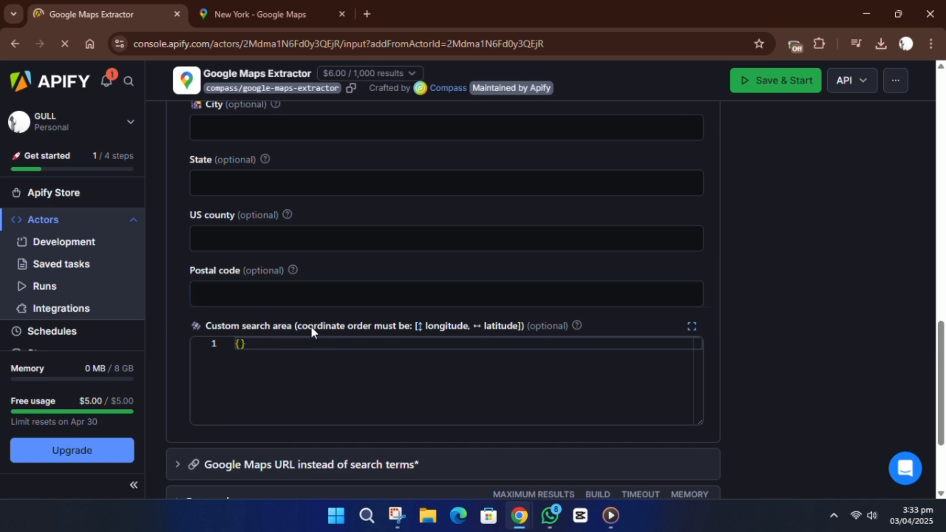
{"action": "left_click", "coordinate": [336, 367]}
{"action": "scroll", "coordinate": [236, 297], "scroll_direction": "up", "scroll_amount": 4}
{"action": "scroll", "coordinate": [234, 188], "scroll_direction": "up", "scroll_amount": 1}
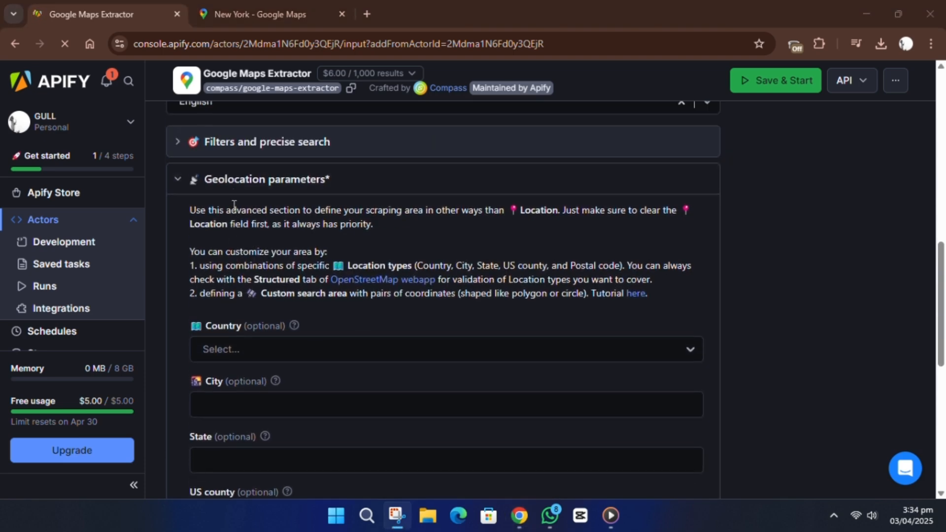
- Collapse the geolocation parameters, examine the options under Filters and precise search and collapse that section again
{"action": "left_click", "coordinate": [234, 180]}
{"action": "left_click", "coordinate": [237, 245]}
{"action": "scroll", "coordinate": [235, 253], "scroll_direction": "down", "scroll_amount": 1}
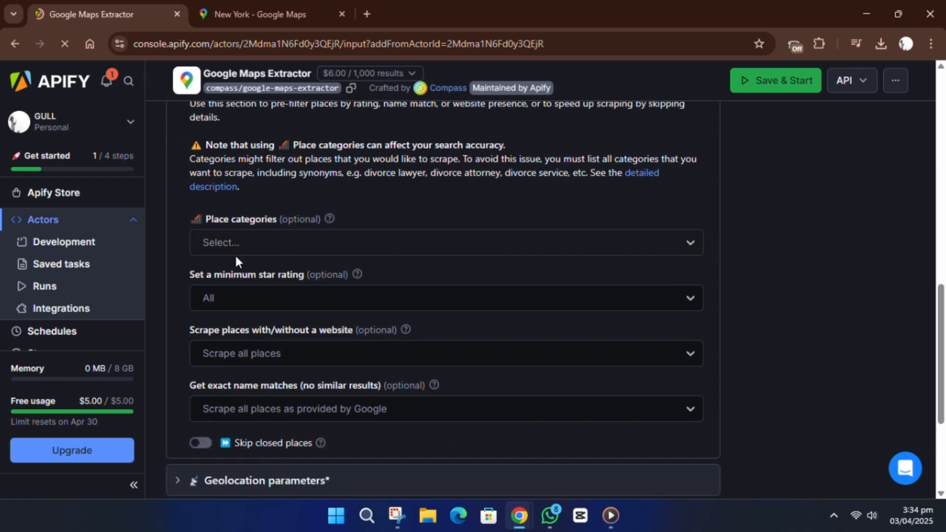
{"action": "scroll", "coordinate": [226, 329], "scroll_direction": "down", "scroll_amount": 1}
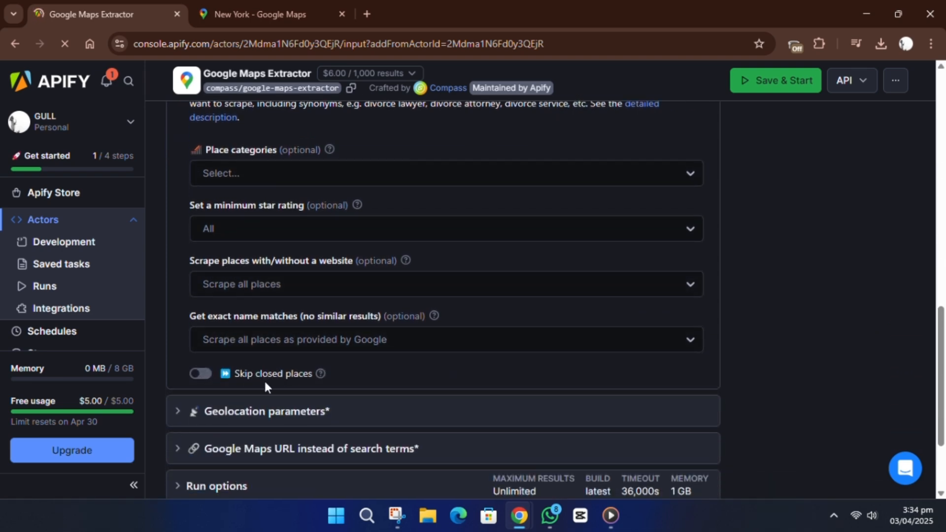
{"action": "scroll", "coordinate": [338, 323], "scroll_direction": "up", "scroll_amount": 1}
{"action": "scroll", "coordinate": [338, 323], "scroll_direction": "up", "scroll_amount": 5}
{"action": "left_click", "coordinate": [207, 281]}
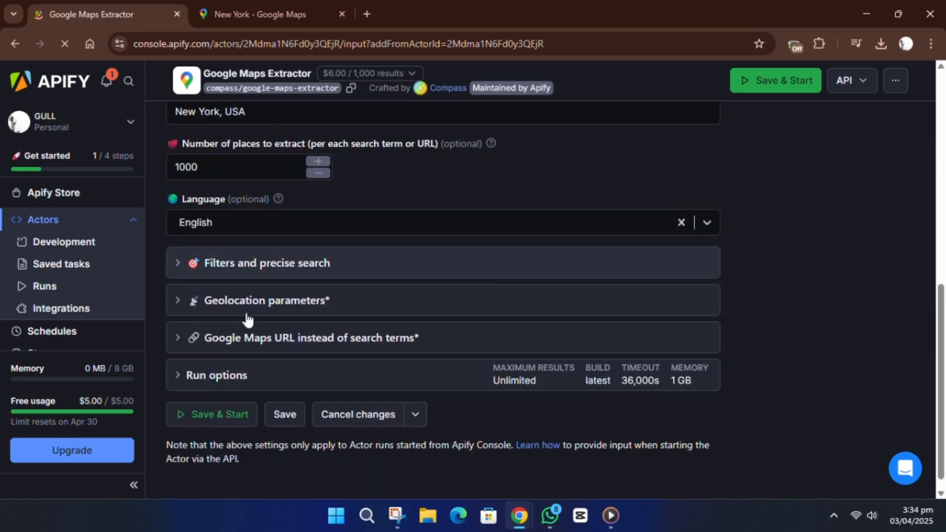
- Save the actor's input and create an actor task from it
{"action": "scroll", "coordinate": [290, 408], "scroll_direction": "down", "scroll_amount": 1}
{"action": "left_click", "coordinate": [288, 404]}
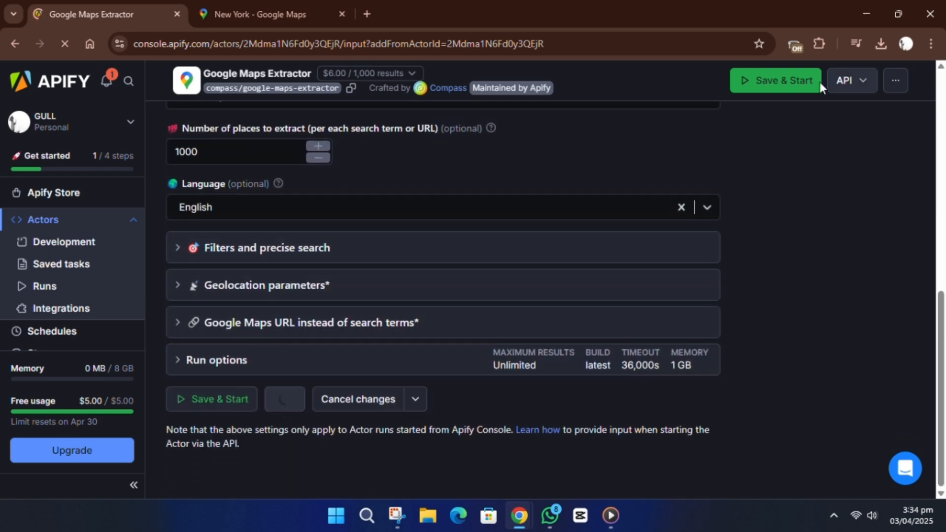
{"action": "left_click", "coordinate": [855, 84]}
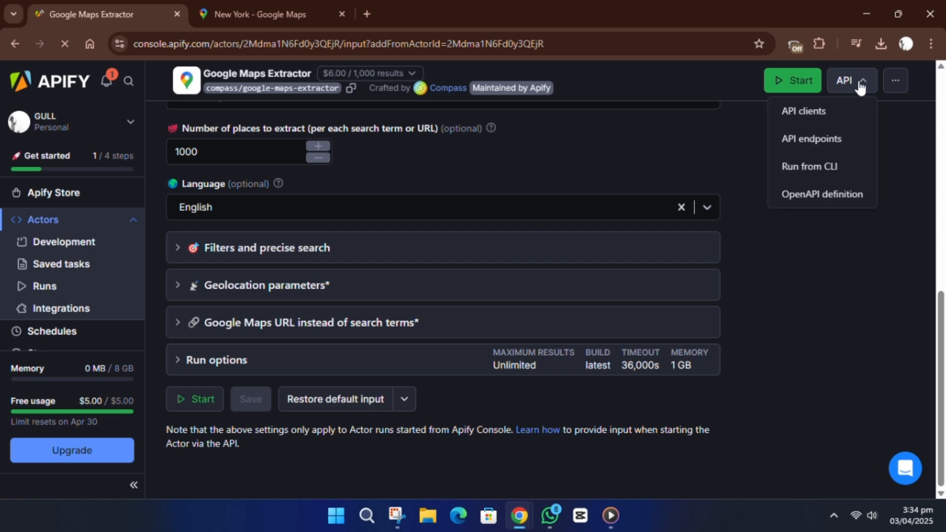
{"action": "left_click", "coordinate": [889, 87]}
{"action": "left_click", "coordinate": [832, 111]}
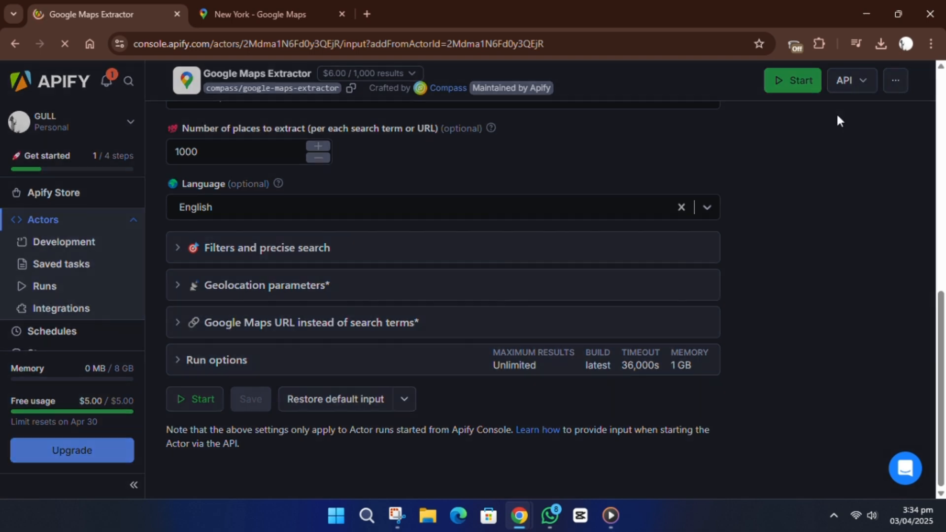
{"action": "left_click", "coordinate": [603, 372]}
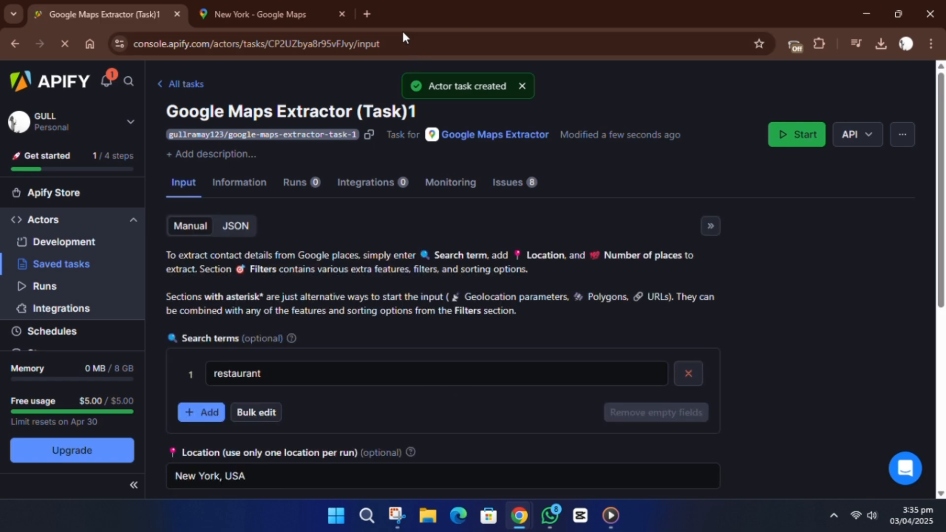
- Start a run of the Google Maps extraction task
{"action": "scroll", "coordinate": [418, 273], "scroll_direction": "down", "scroll_amount": 6}
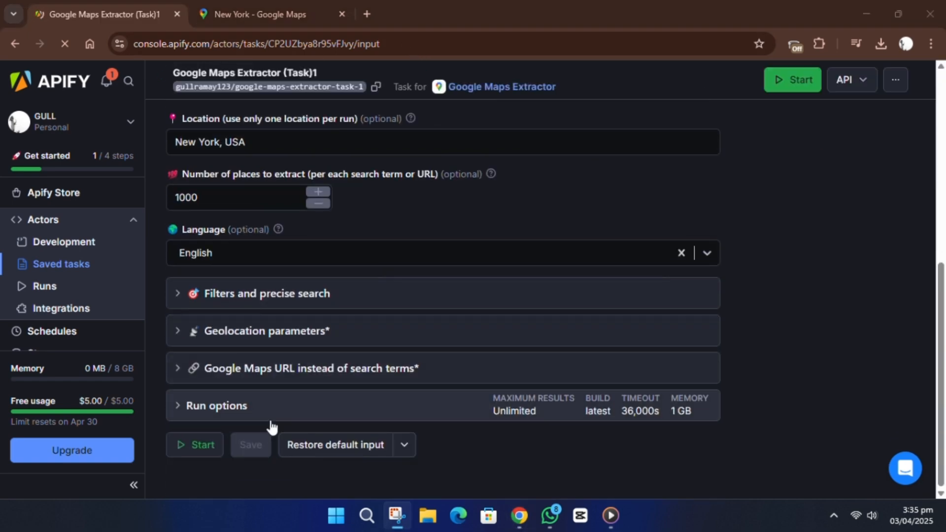
{"action": "left_click", "coordinate": [200, 449]}
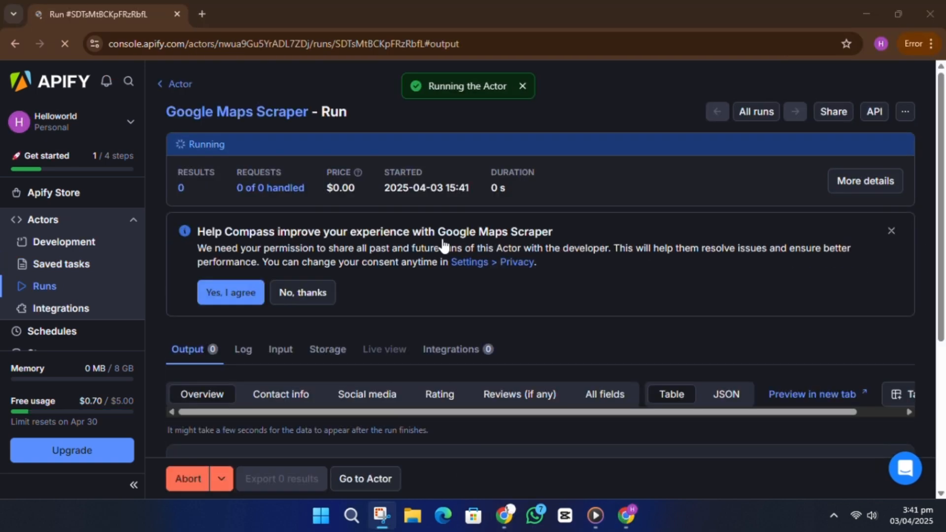
{"action": "scroll", "coordinate": [443, 245], "scroll_direction": "down", "scroll_amount": 3}
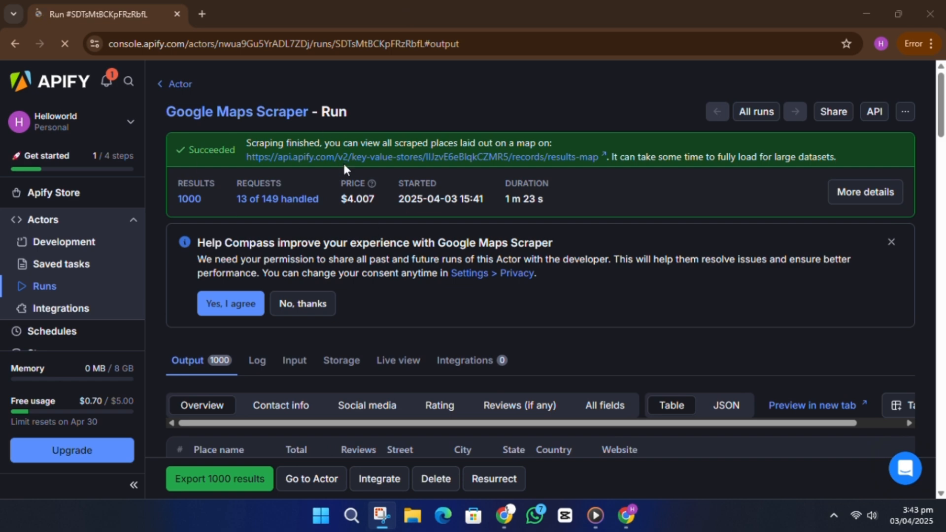
- Export the run's 1000 results with all fields included in HTML Table format and close the export dialog
{"action": "scroll", "coordinate": [413, 159], "scroll_direction": "down", "scroll_amount": 5}
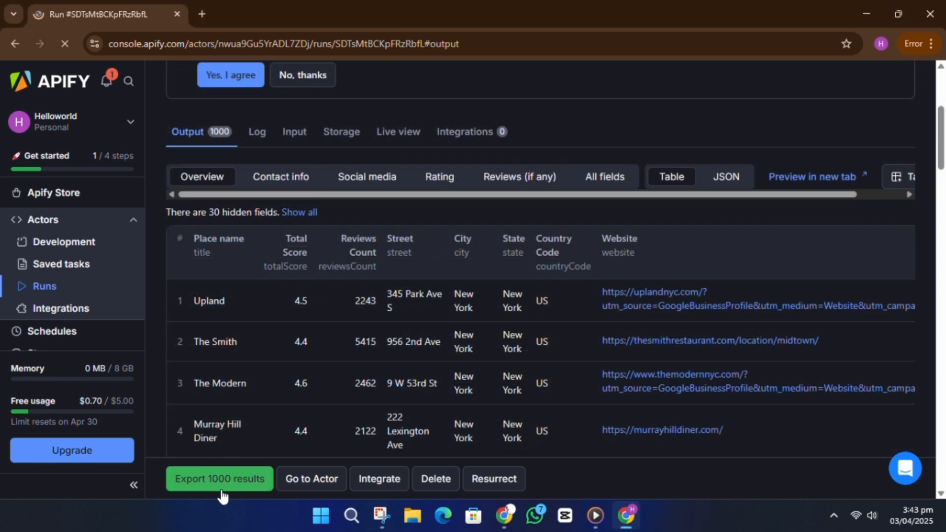
{"action": "left_click", "coordinate": [221, 487]}
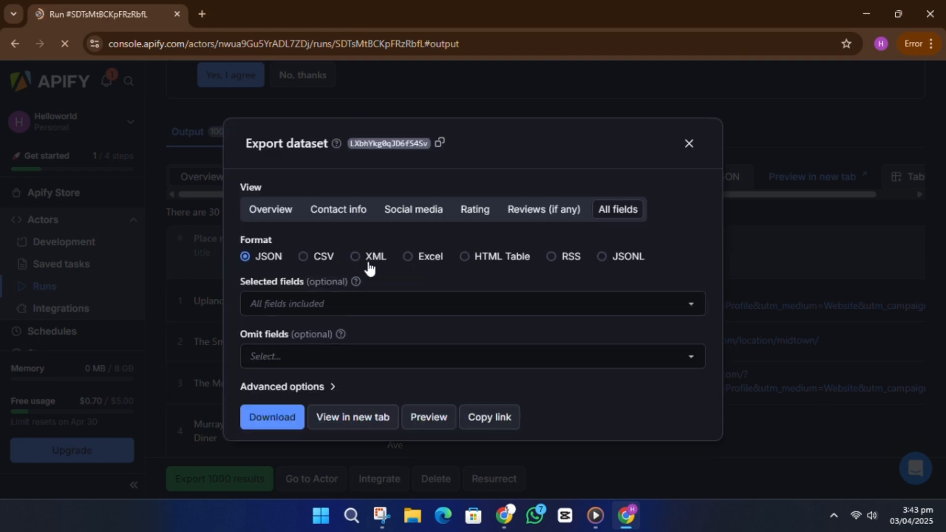
{"action": "left_click", "coordinate": [341, 303]}
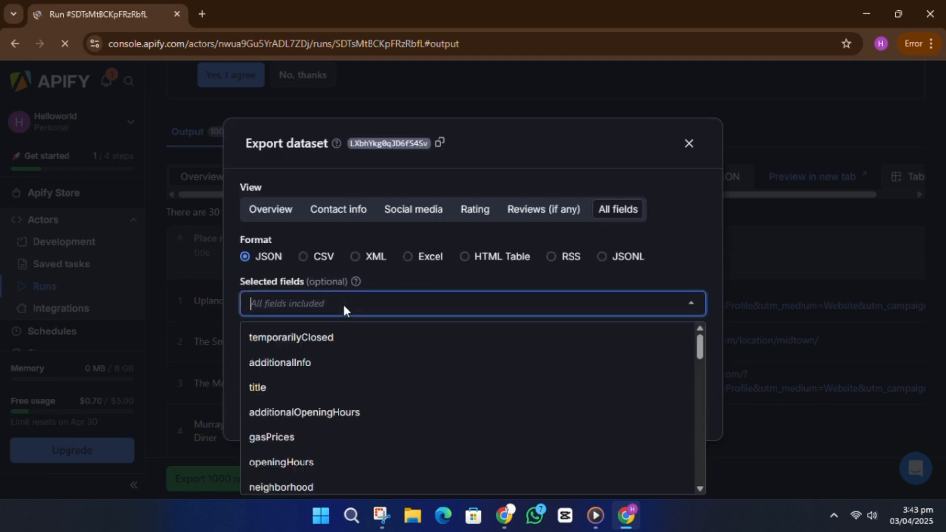
{"action": "left_click", "coordinate": [342, 303]}
{"action": "left_click", "coordinate": [348, 346]}
{"action": "left_click", "coordinate": [348, 351]}
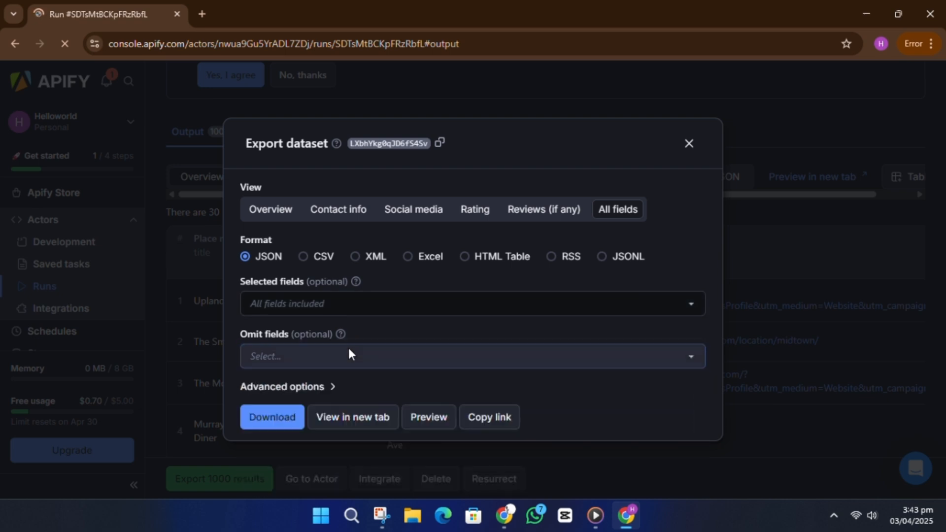
{"action": "left_click", "coordinate": [464, 258]}
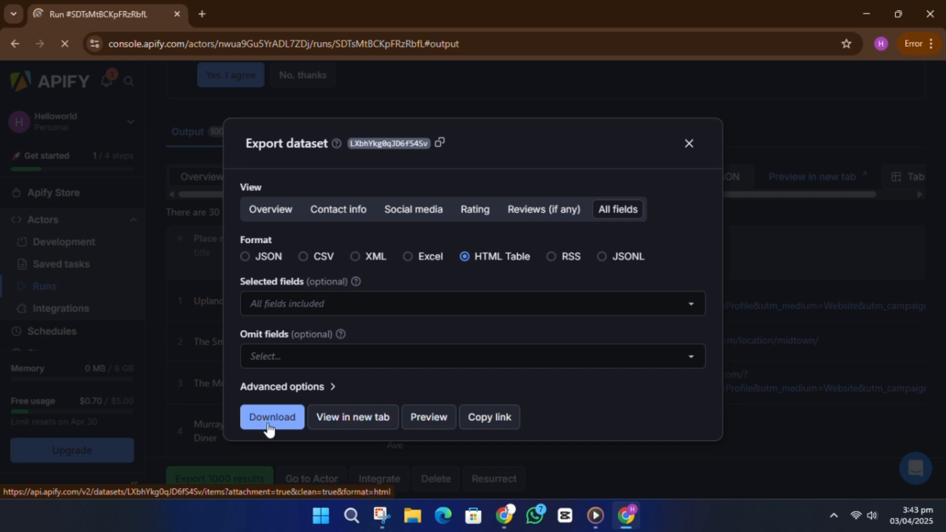
{"action": "left_click", "coordinate": [689, 147]}
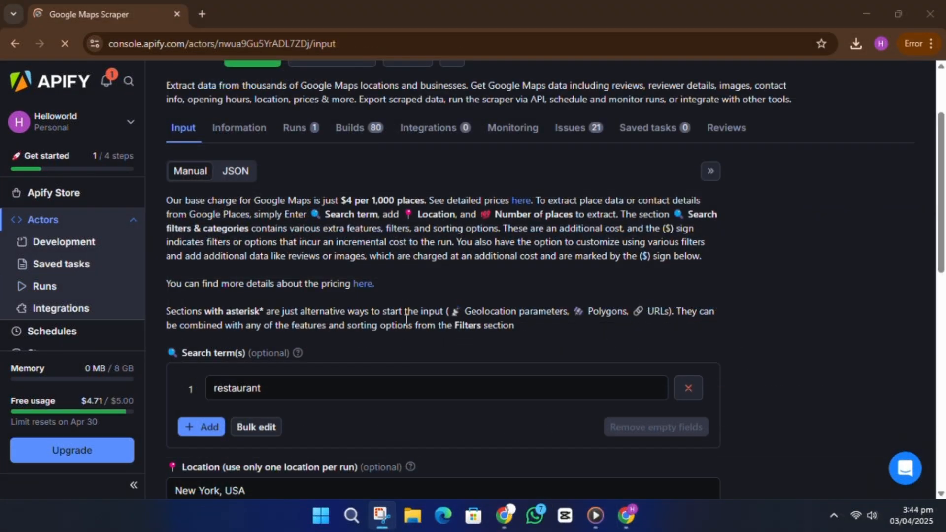
- Examine the Google Maps Scraper's input settings, its add-on sections and the country, city and state fields of the geolocation parameters
{"action": "scroll", "coordinate": [406, 320], "scroll_direction": "down", "scroll_amount": 5}
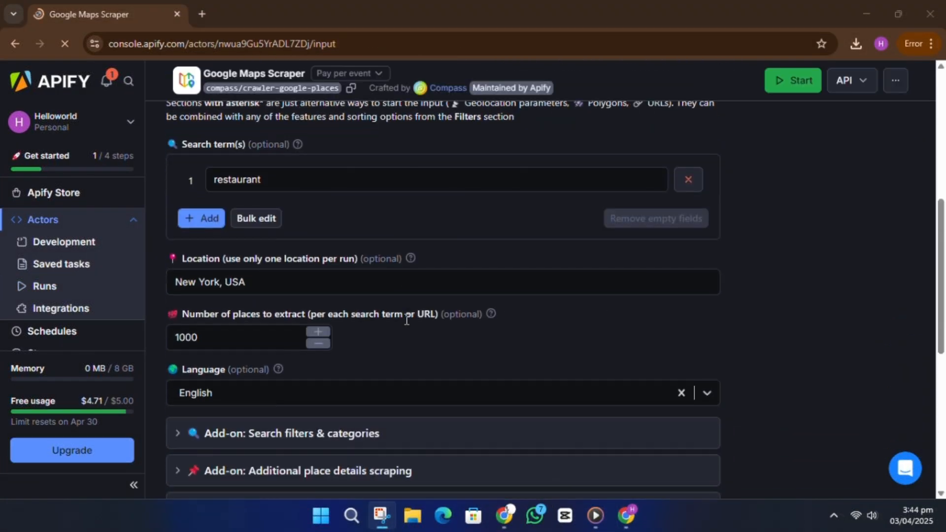
{"action": "scroll", "coordinate": [406, 320], "scroll_direction": "down", "scroll_amount": 5}
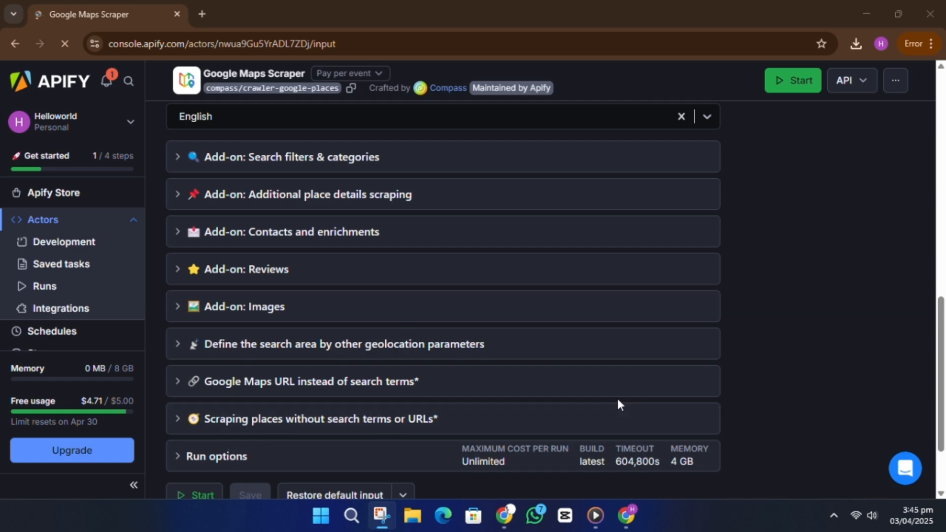
{"action": "scroll", "coordinate": [617, 398], "scroll_direction": "down", "scroll_amount": 2}
{"action": "scroll", "coordinate": [616, 396], "scroll_direction": "up", "scroll_amount": 1}
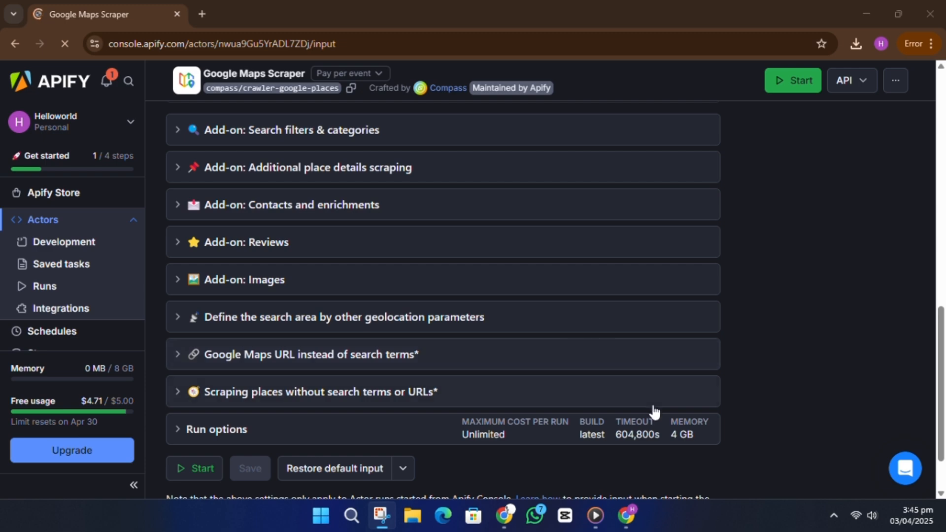
{"action": "left_click", "coordinate": [554, 316]}
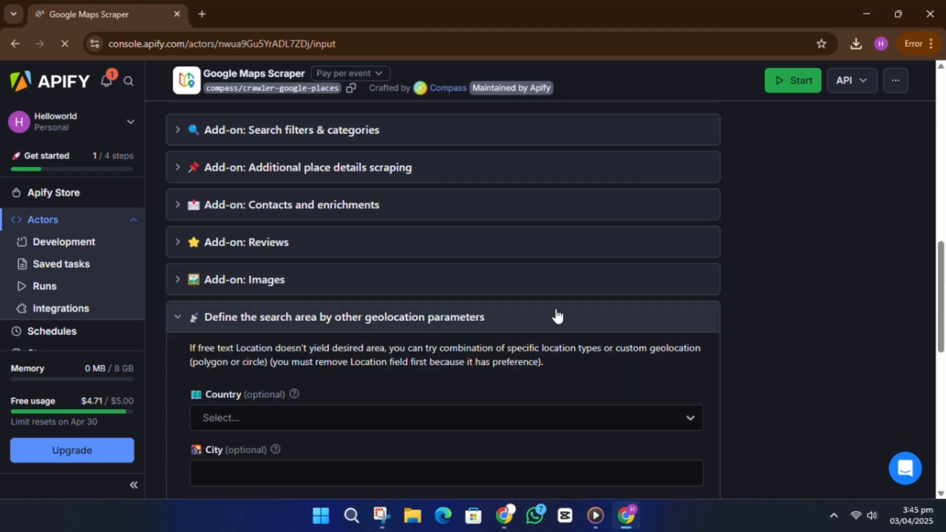
{"action": "scroll", "coordinate": [556, 315], "scroll_direction": "down", "scroll_amount": 1}
{"action": "scroll", "coordinate": [556, 315], "scroll_direction": "down", "scroll_amount": 2}
{"action": "scroll", "coordinate": [556, 315], "scroll_direction": "up", "scroll_amount": 2}
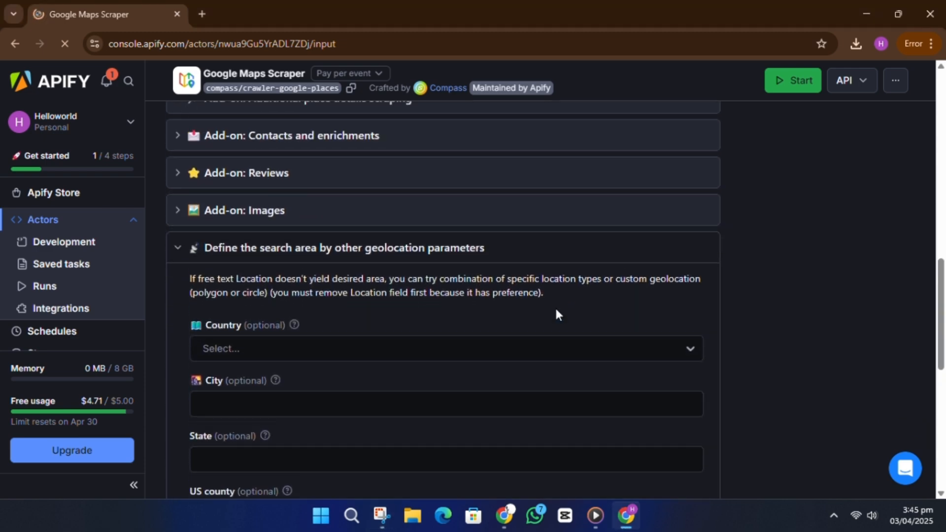
{"action": "left_click", "coordinate": [544, 261]}
{"action": "left_click", "coordinate": [543, 276]}
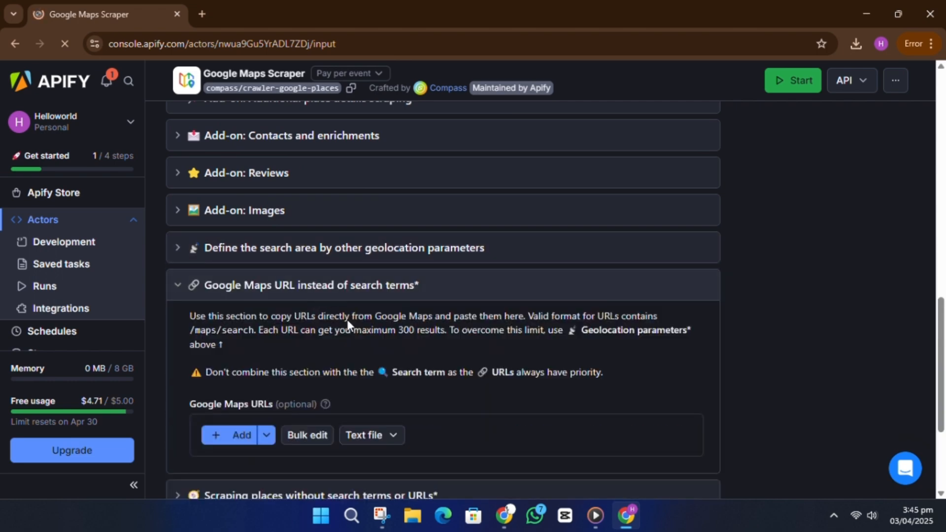
{"action": "left_click", "coordinate": [237, 435]}
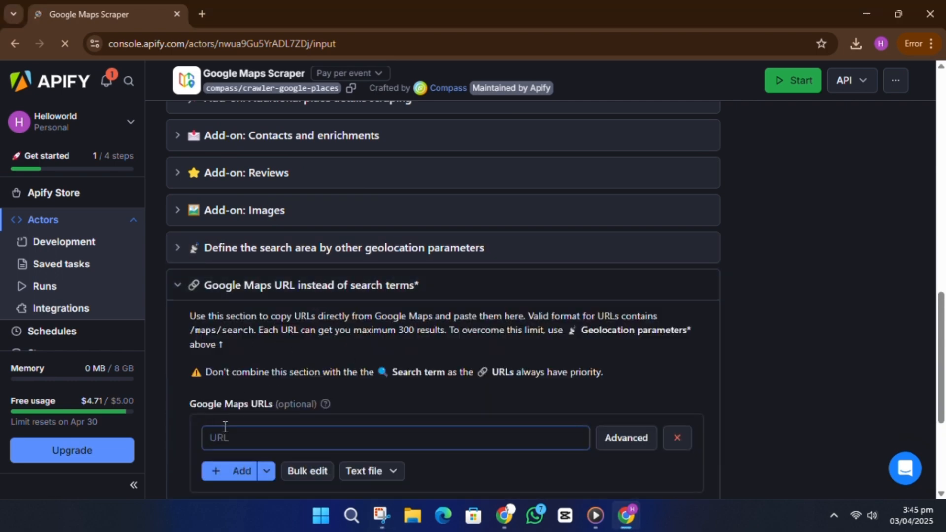
{"action": "key", "text": "ctrl+v"}
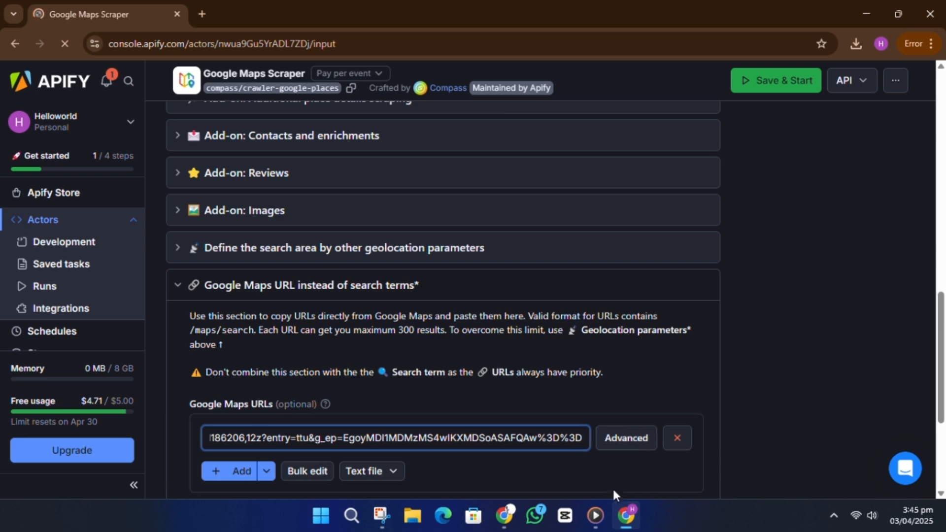
{"action": "scroll", "coordinate": [278, 458], "scroll_direction": "down", "scroll_amount": 1}
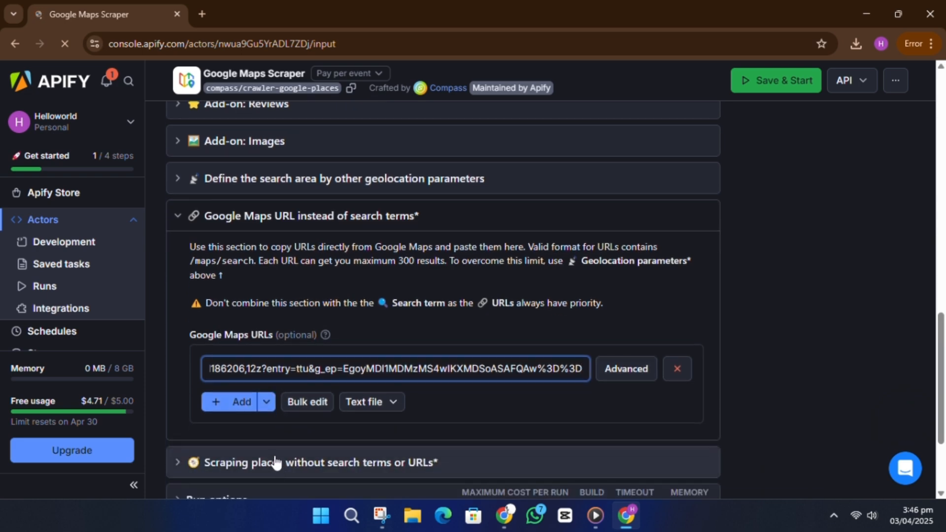
{"action": "left_click", "coordinate": [405, 22]}
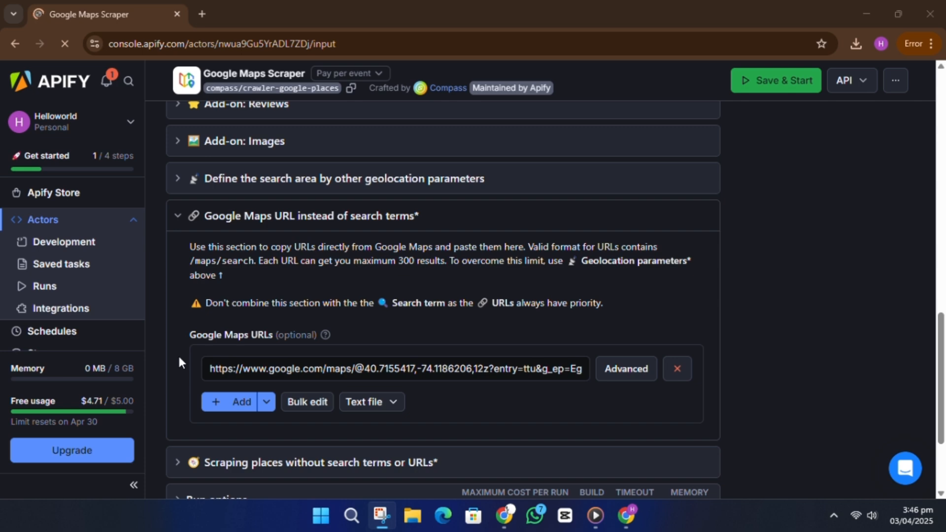
{"action": "left_click", "coordinate": [339, 215]}
- Expand the search filters and categories add-on and examine its website and exact name match options
{"action": "scroll", "coordinate": [339, 221], "scroll_direction": "up", "scroll_amount": 1}
{"action": "scroll", "coordinate": [306, 295], "scroll_direction": "up", "scroll_amount": 1}
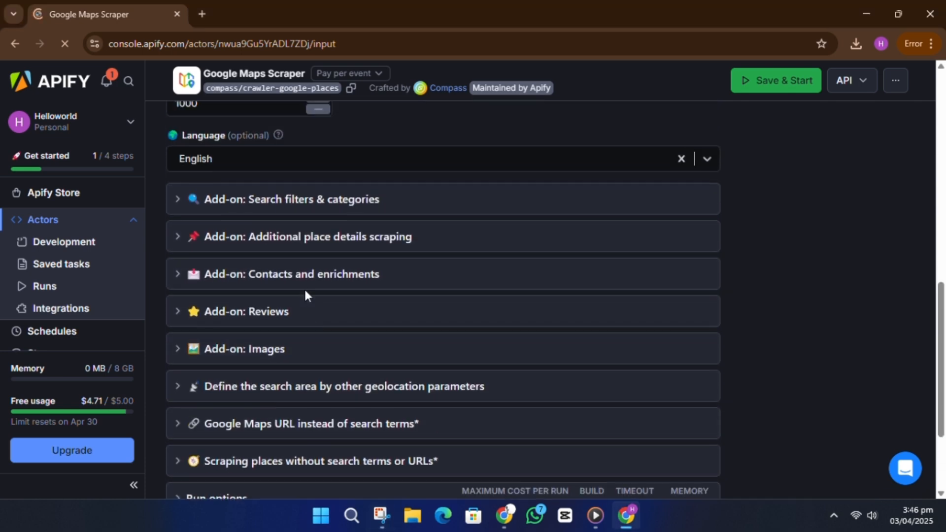
{"action": "scroll", "coordinate": [288, 202], "scroll_direction": "up", "scroll_amount": 4}
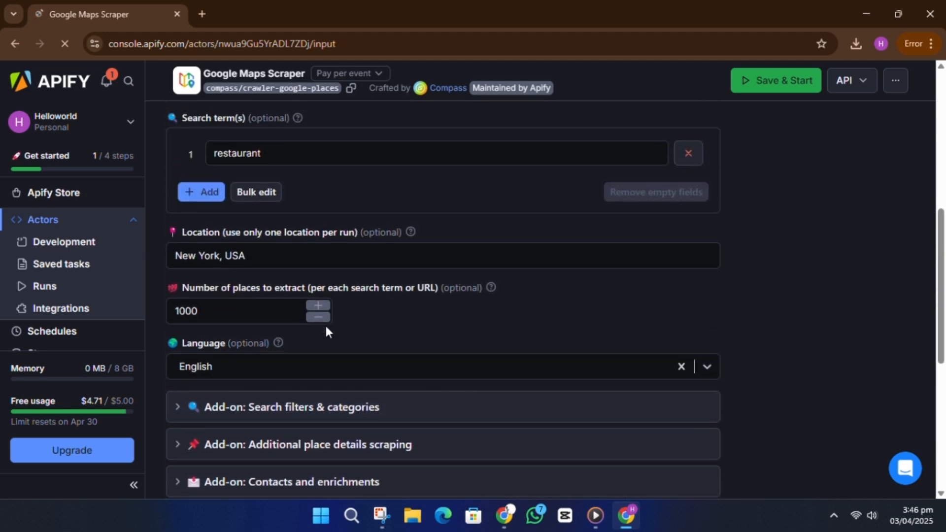
{"action": "scroll", "coordinate": [327, 331], "scroll_direction": "down", "scroll_amount": 5}
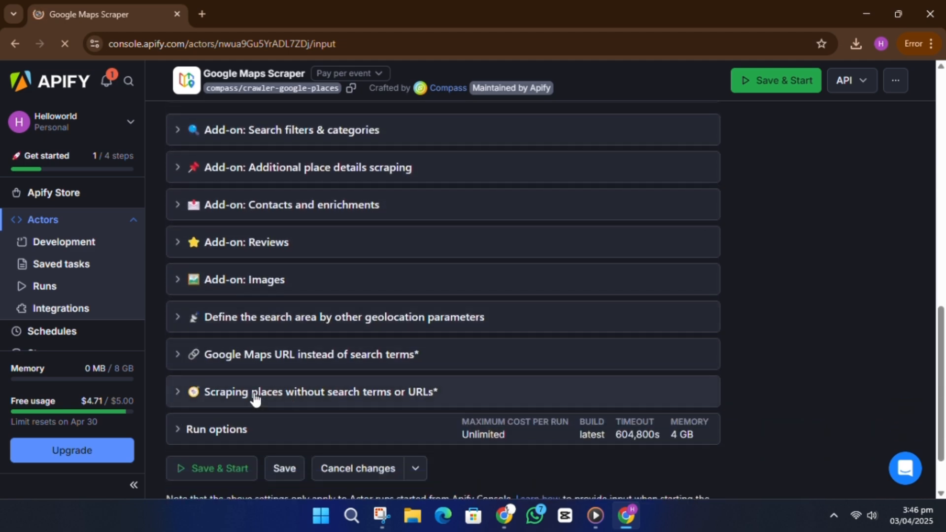
{"action": "left_click", "coordinate": [284, 140]}
{"action": "scroll", "coordinate": [309, 353], "scroll_direction": "down", "scroll_amount": 3}
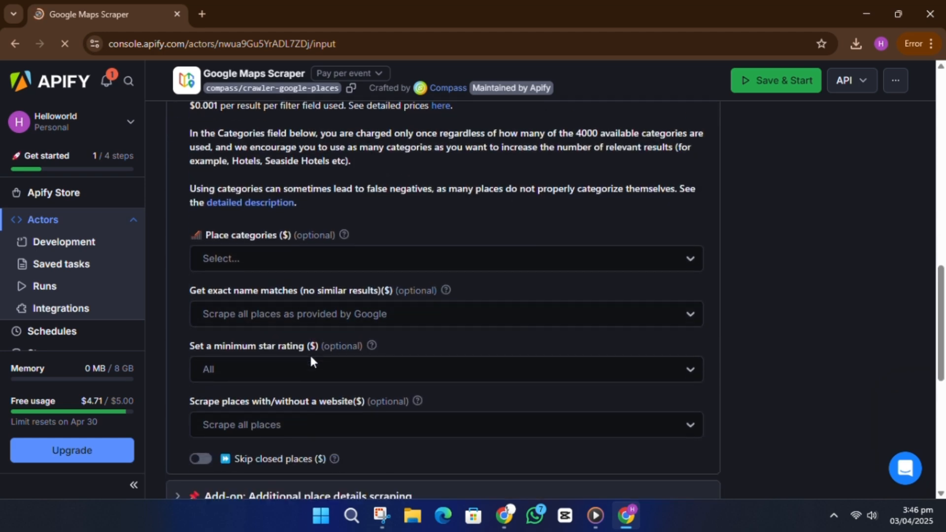
{"action": "scroll", "coordinate": [311, 360], "scroll_direction": "down", "scroll_amount": 1}
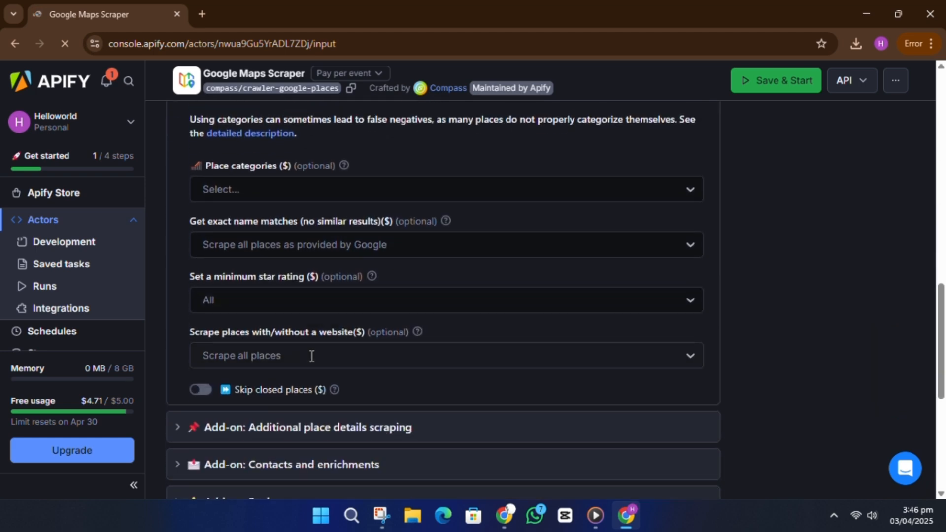
{"action": "left_click", "coordinate": [311, 355]}
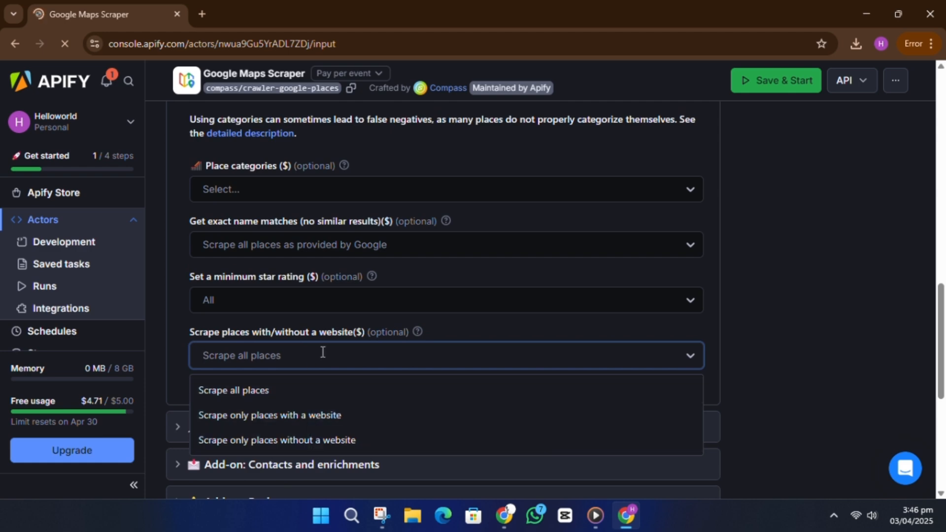
{"action": "left_click", "coordinate": [322, 352]}
{"action": "left_click", "coordinate": [331, 232]}
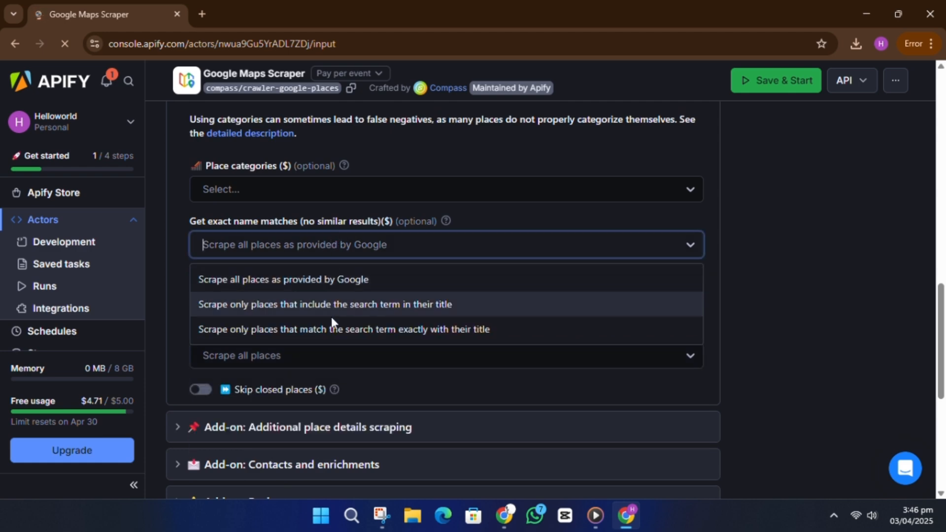
{"action": "left_click", "coordinate": [348, 244]}
{"action": "scroll", "coordinate": [348, 249], "scroll_direction": "up", "scroll_amount": 1}
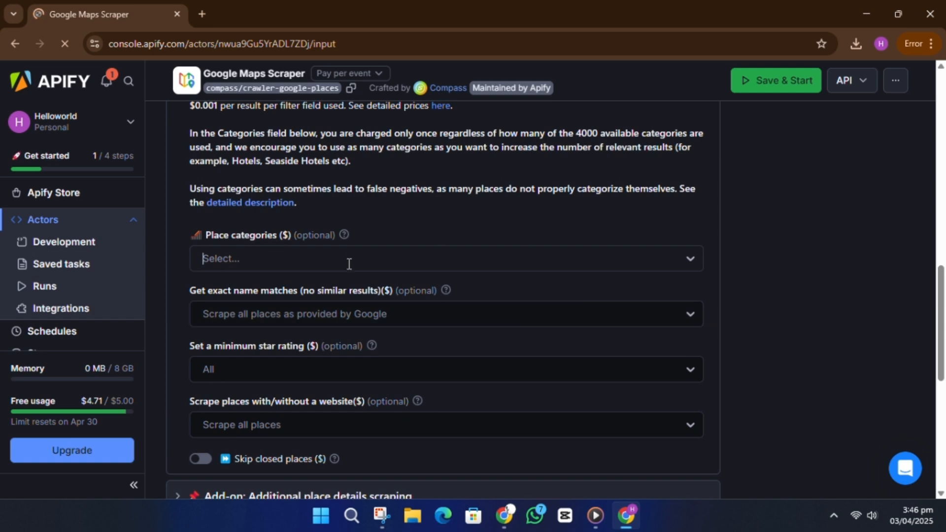
- Browse the available place categories and close the list without choosing one
{"action": "left_click", "coordinate": [687, 261]}
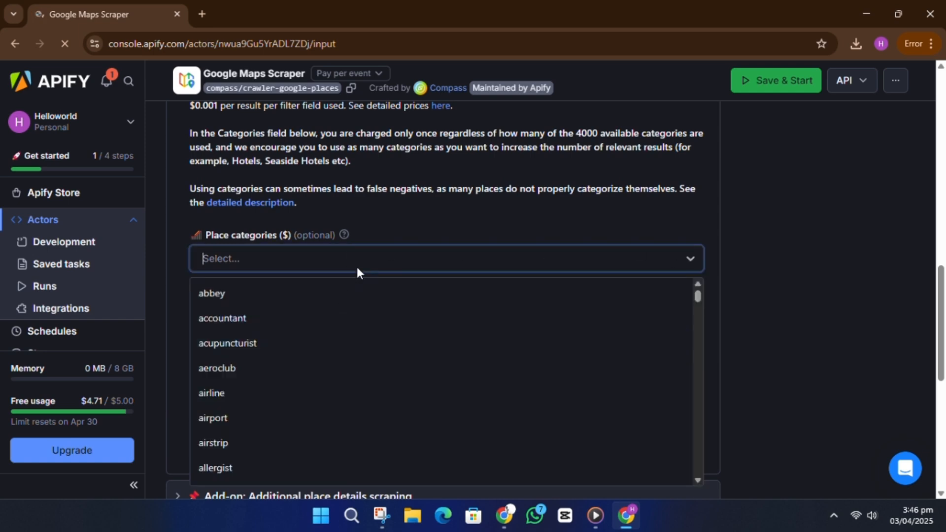
{"action": "scroll", "coordinate": [356, 265], "scroll_direction": "down", "scroll_amount": 3}
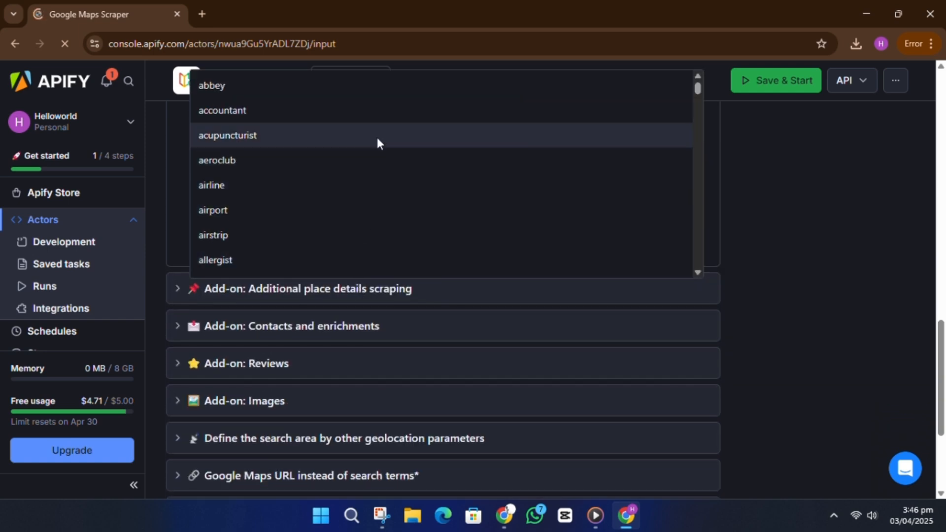
{"action": "scroll", "coordinate": [388, 144], "scroll_direction": "down", "scroll_amount": 10}
{"action": "scroll", "coordinate": [389, 144], "scroll_direction": "down", "scroll_amount": 12}
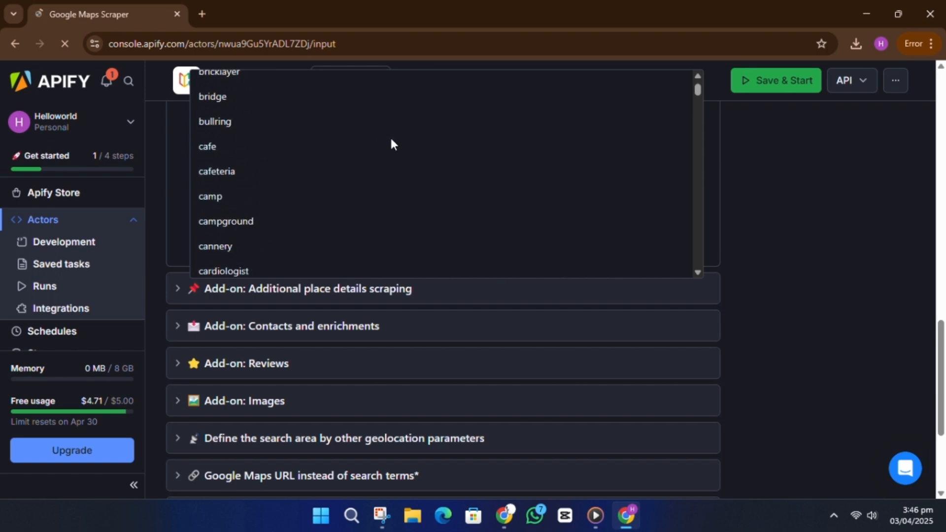
{"action": "scroll", "coordinate": [852, 207], "scroll_direction": "up", "scroll_amount": 1}
{"action": "left_click", "coordinate": [853, 207]}
{"action": "scroll", "coordinate": [656, 326], "scroll_direction": "up", "scroll_amount": 6}
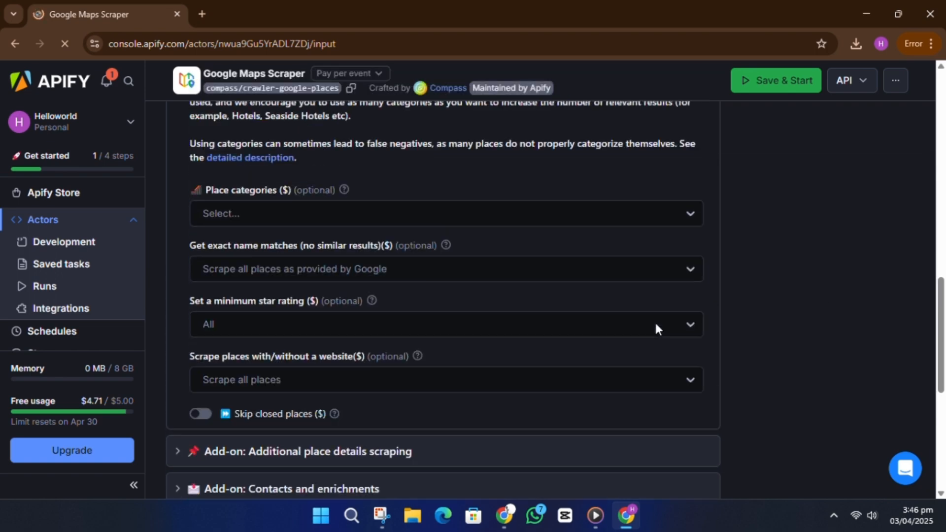
- Replace the search term with "burger king"
{"action": "scroll", "coordinate": [654, 331], "scroll_direction": "up", "scroll_amount": 3}
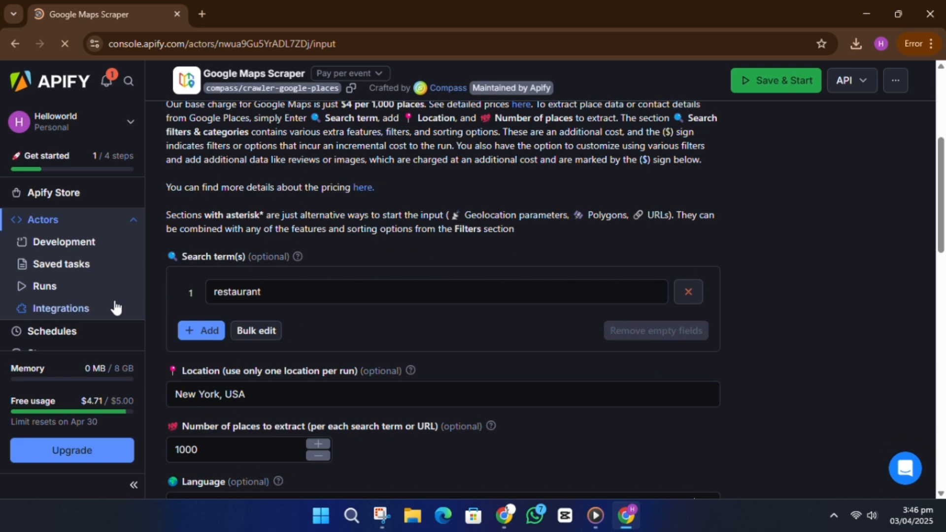
{"action": "double_click", "coordinate": [291, 291]}
{"action": "key", "text": "BackSpace"}
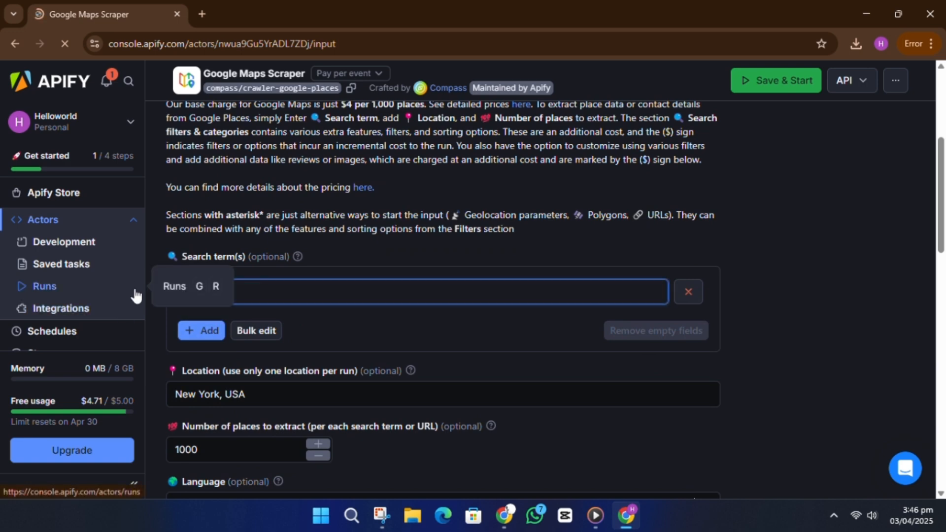
{"action": "type", "text": "ger"}
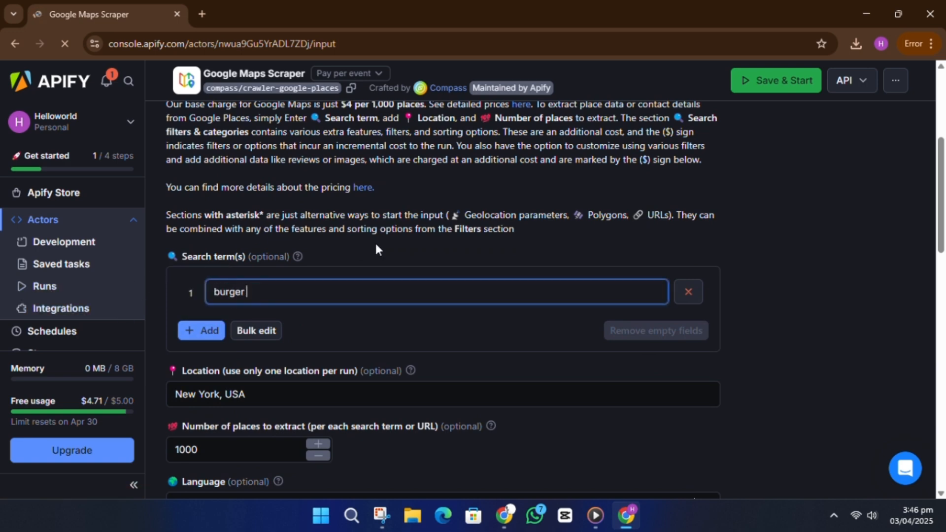
{"action": "type", "text": " king"}
- Set the number of places to extract per search term or URL to 12
{"action": "scroll", "coordinate": [312, 428], "scroll_direction": "down", "scroll_amount": 1}
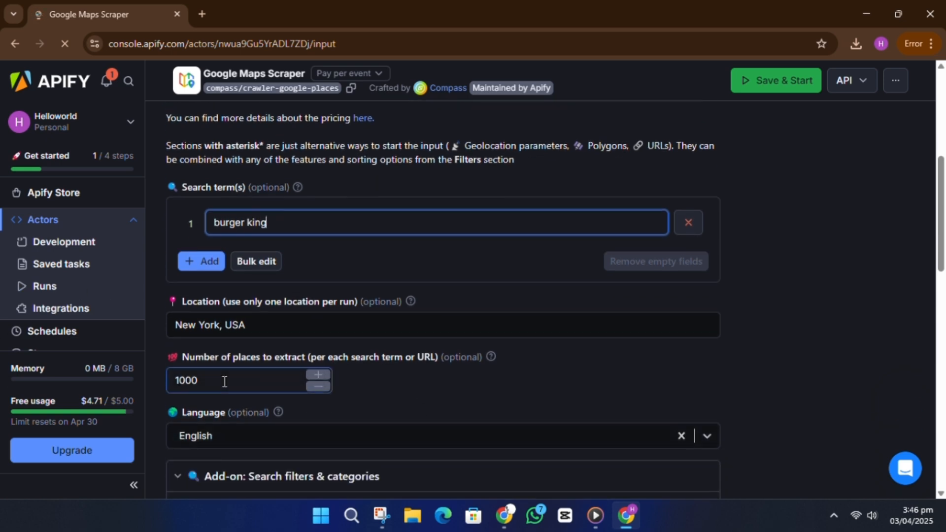
{"action": "left_click_drag", "start_coordinate": [224, 382], "coordinate": [128, 377]}
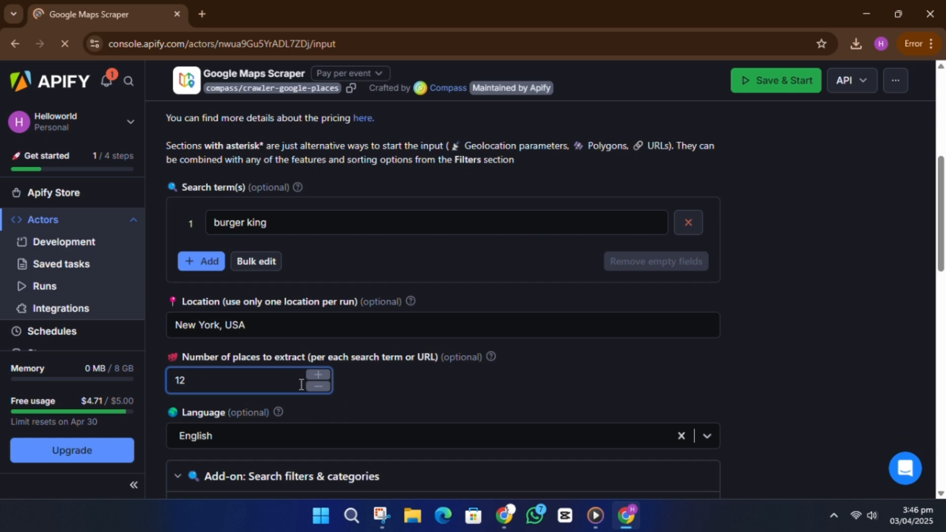
{"action": "left_click", "coordinate": [481, 383]}
{"action": "scroll", "coordinate": [253, 401], "scroll_direction": "down", "scroll_amount": 1}
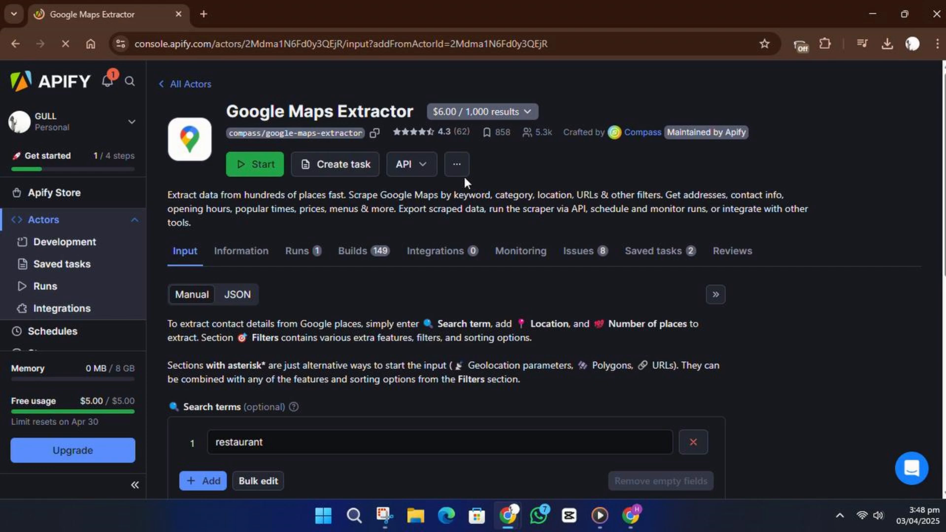
- Open the scheduling form for the Google Maps Extractor actor, examine its frequency and timezone options, and close it without saving
{"action": "left_click", "coordinate": [457, 164]}
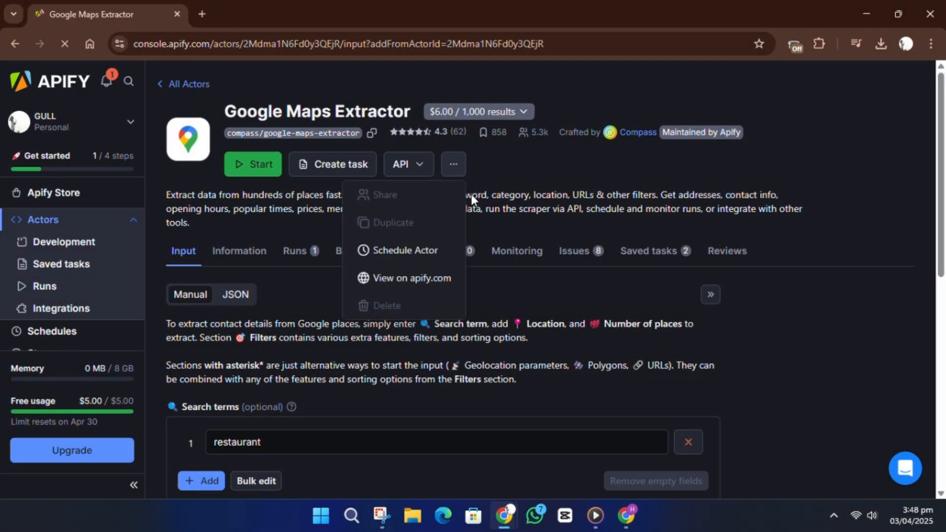
{"action": "left_click", "coordinate": [419, 254]}
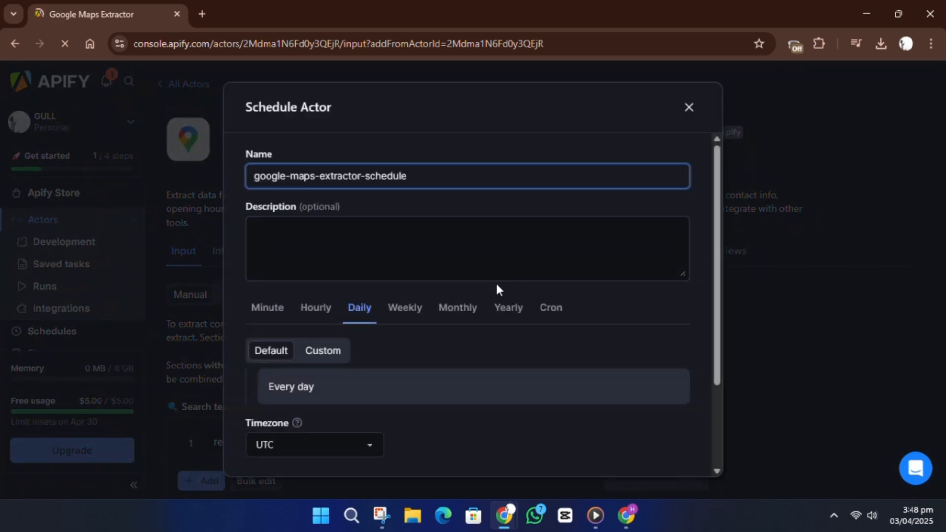
{"action": "scroll", "coordinate": [496, 285], "scroll_direction": "down", "scroll_amount": 2}
{"action": "key", "text": "Escape"}
- Examine the integrations available for the Google Maps Extractor, from the suggested ones through to the integration platforms
{"action": "left_click", "coordinate": [427, 251]}
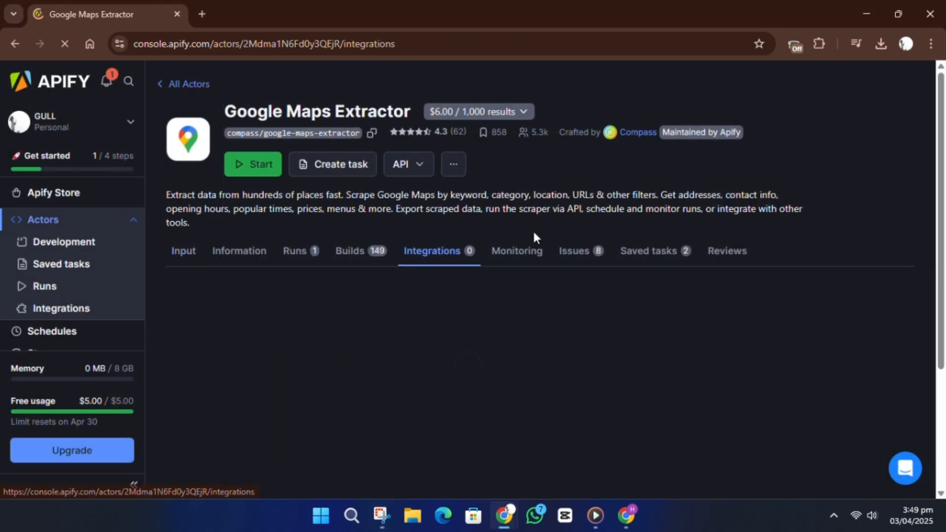
{"action": "scroll", "coordinate": [803, 260], "scroll_direction": "down", "scroll_amount": 6}
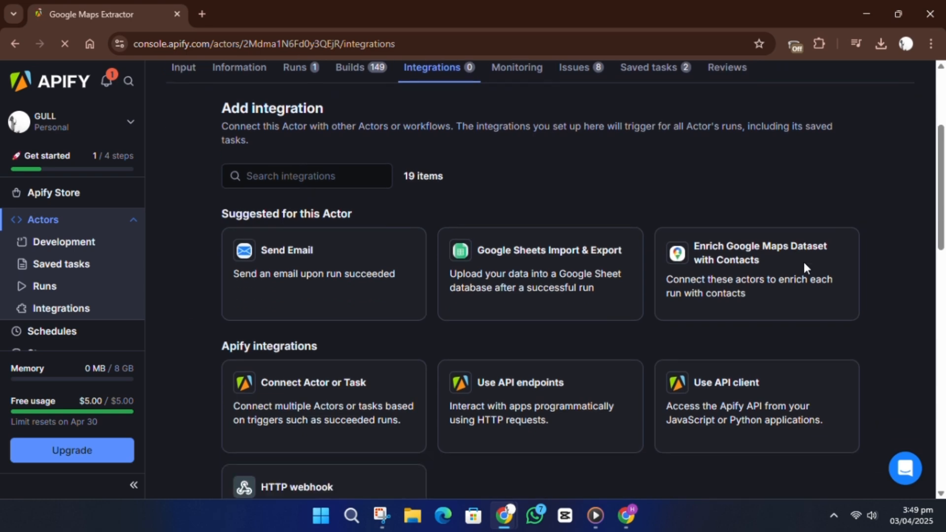
{"action": "scroll", "coordinate": [803, 266], "scroll_direction": "down", "scroll_amount": 9}
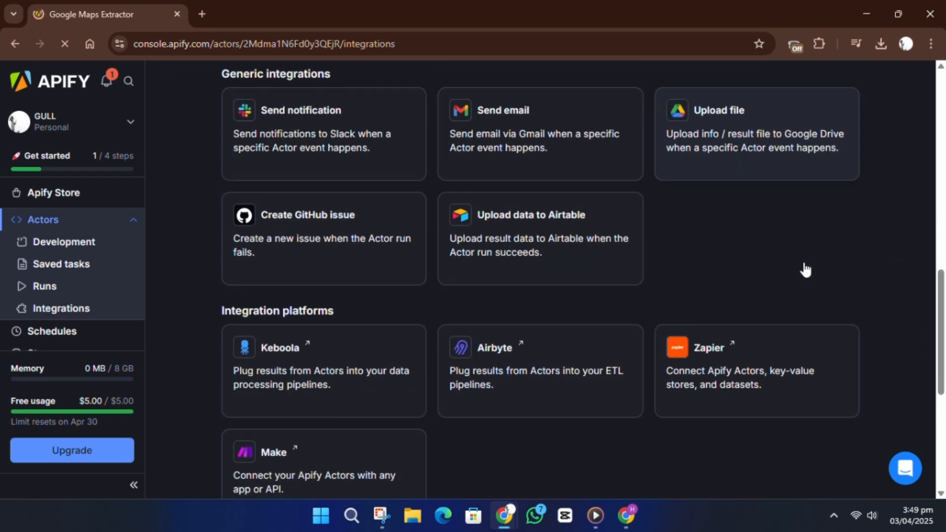
{"action": "scroll", "coordinate": [803, 261], "scroll_direction": "down", "scroll_amount": 4}
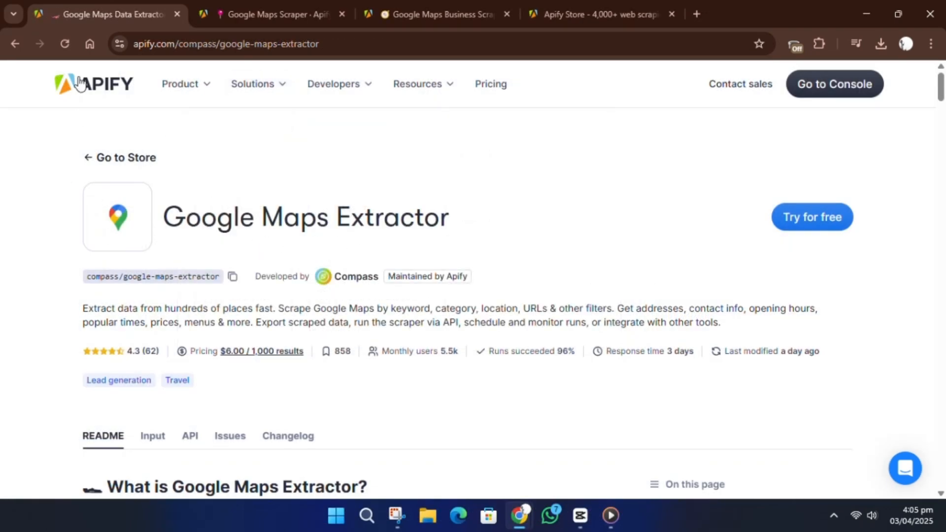
- View the Google Maps Scraper and Google Maps Business Scraper pages, and browse the Apify Store actors matching "google maps"
{"action": "left_click", "coordinate": [268, 10]}
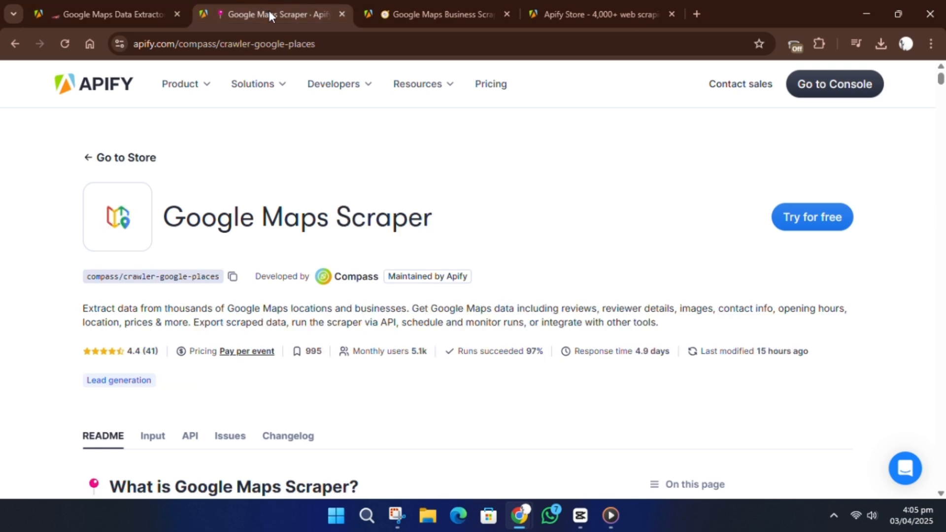
{"action": "left_click", "coordinate": [362, 25]}
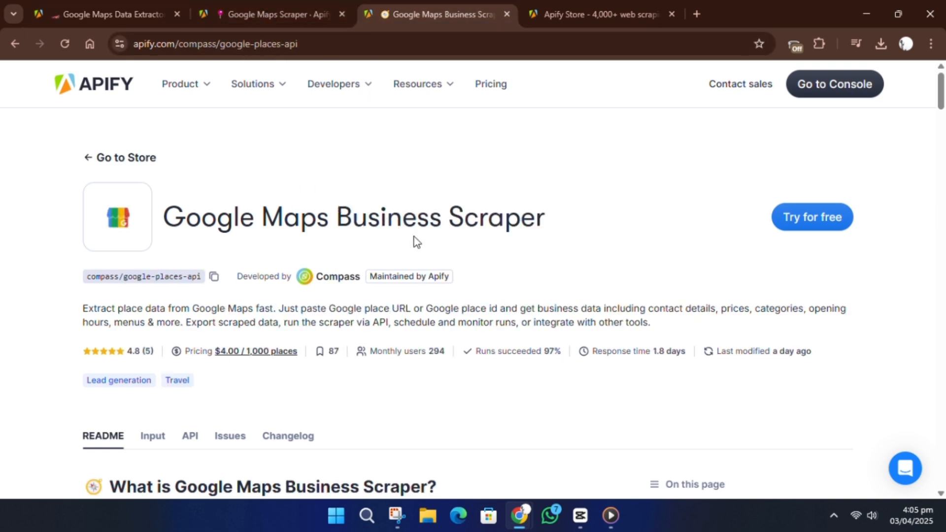
{"action": "left_click", "coordinate": [619, 16]}
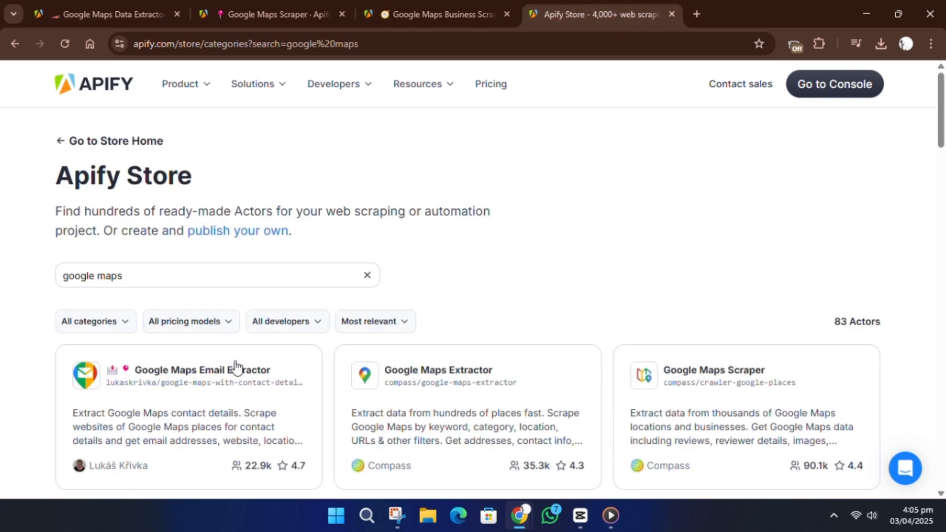
{"action": "scroll", "coordinate": [316, 270], "scroll_direction": "down", "scroll_amount": 1}
{"action": "scroll", "coordinate": [317, 270], "scroll_direction": "down", "scroll_amount": 5}
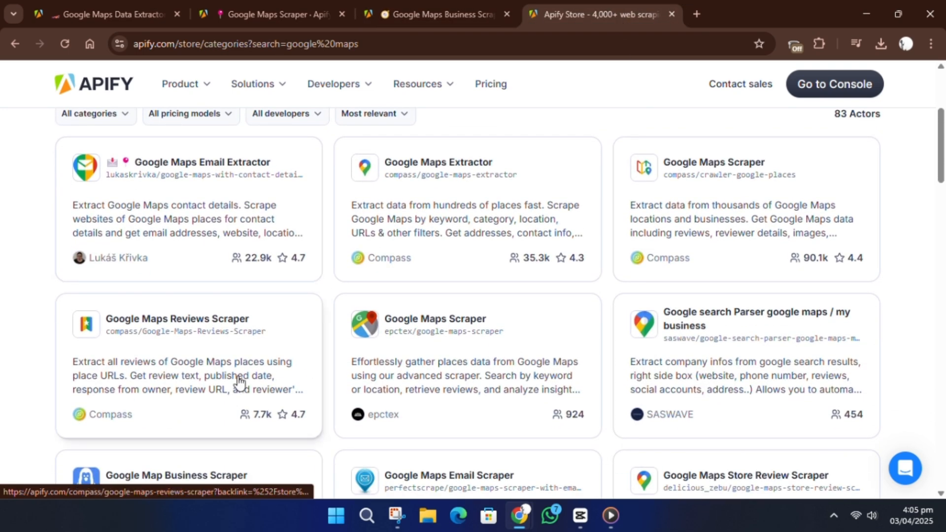
{"action": "scroll", "coordinate": [647, 256], "scroll_direction": "down", "scroll_amount": 6}
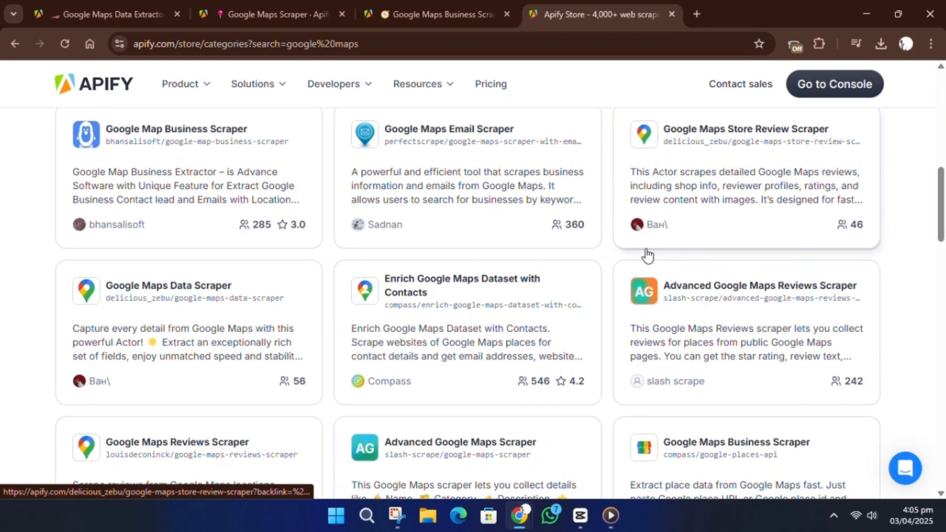